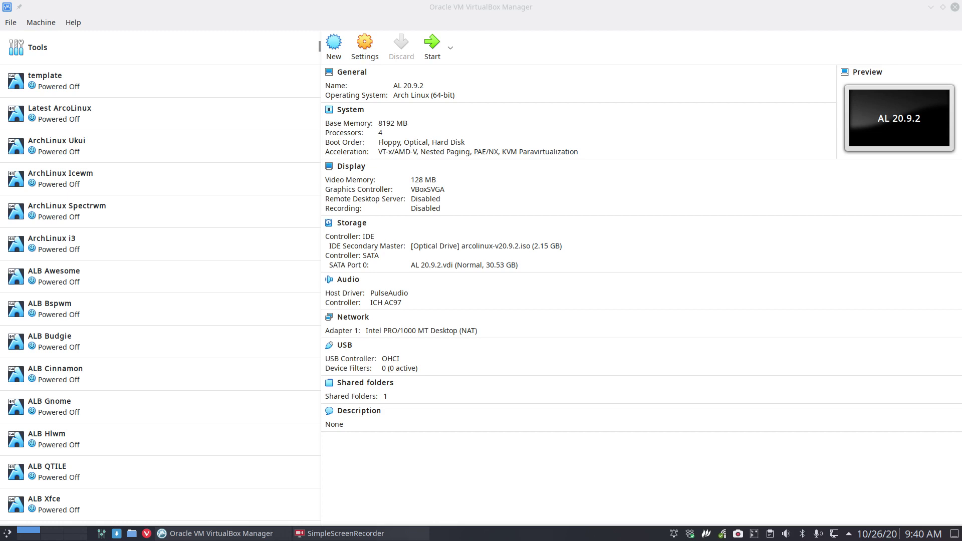
- Bring VirtualBox Manager to the front and briefly show, then hide, the drop-down terminal
click(480, 446)
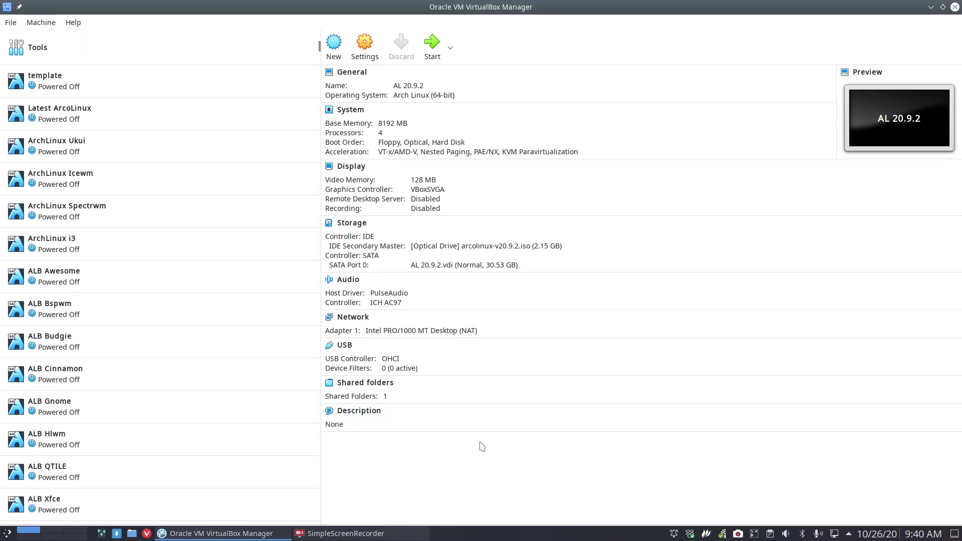
key(F12)
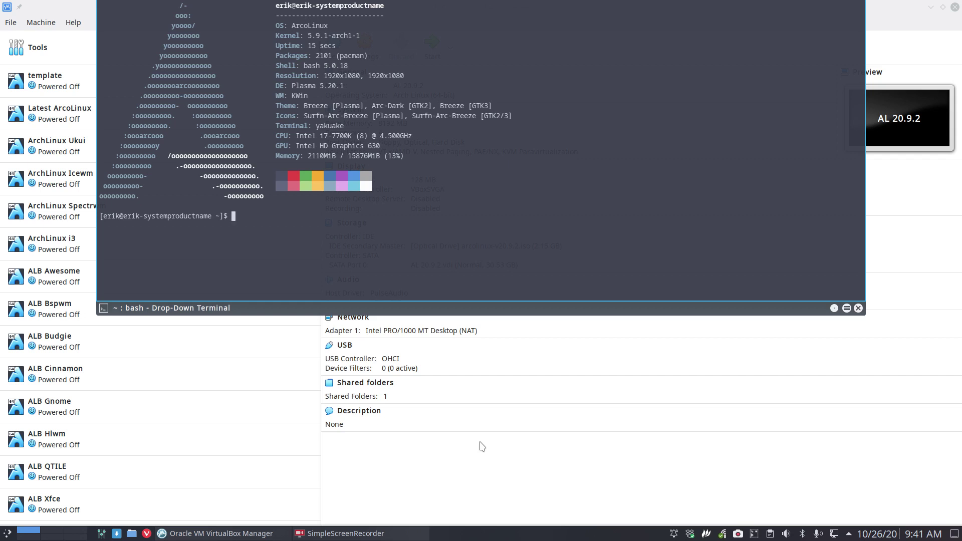
key(F12)
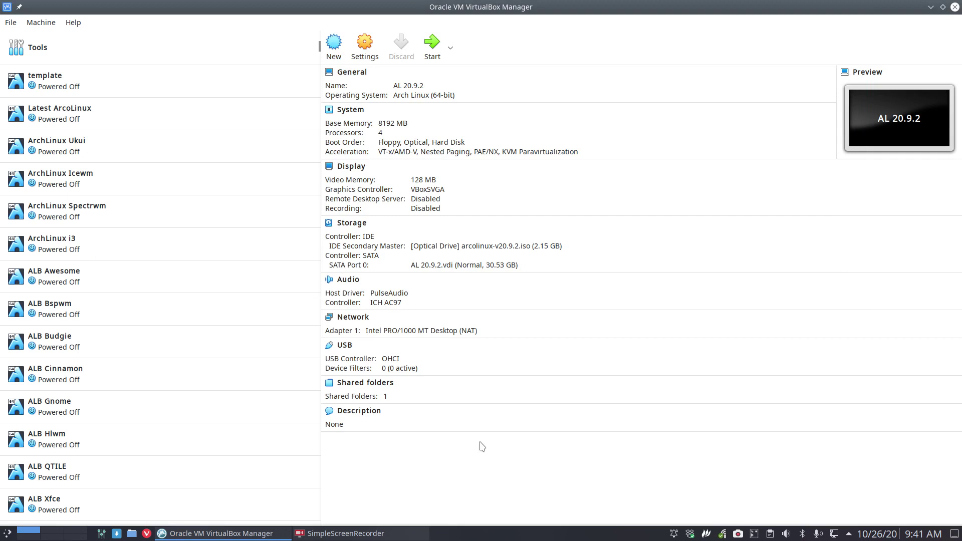
- Clone the template machine under the name ALB Dwm
right_click(83, 85)
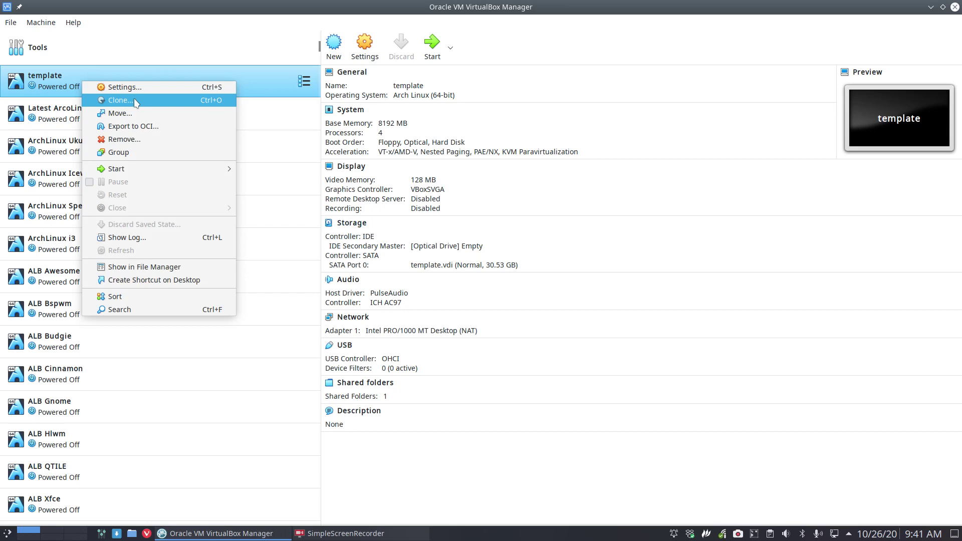
click(129, 100)
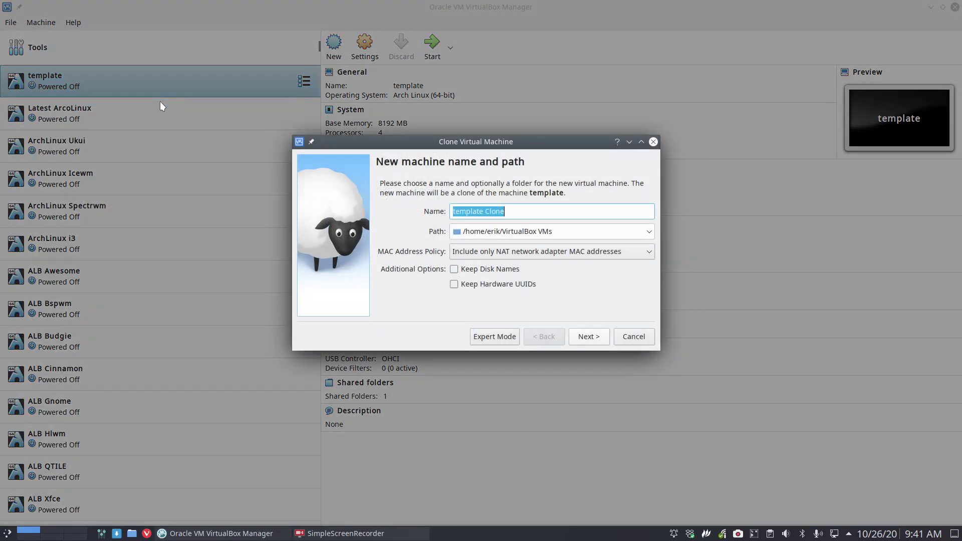
text(A)
text(E)
key(BackSpace)
text(KMD)
key(BackSpace)
key(BackSpace)
key(BackSpace)
text(LB Dw)
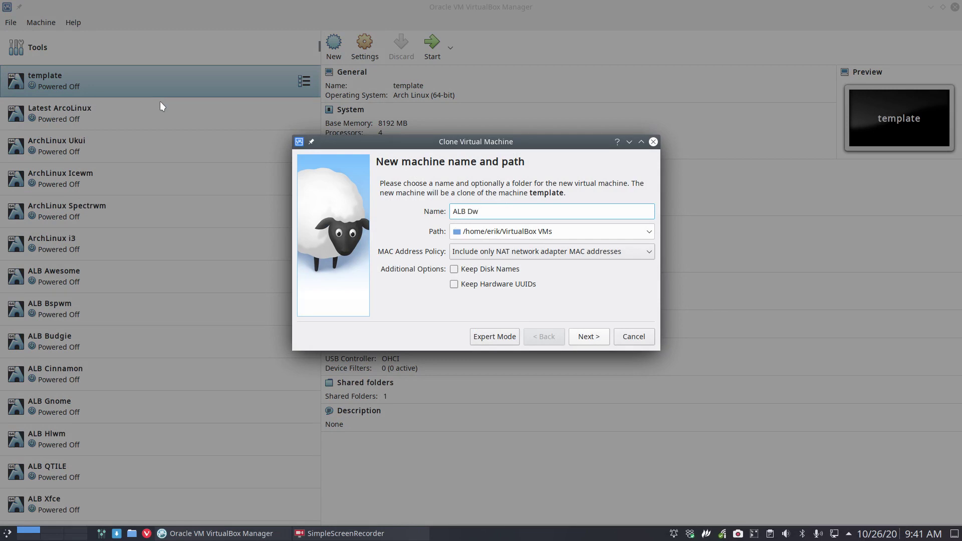
text(m)
key(Return)
key(Return)
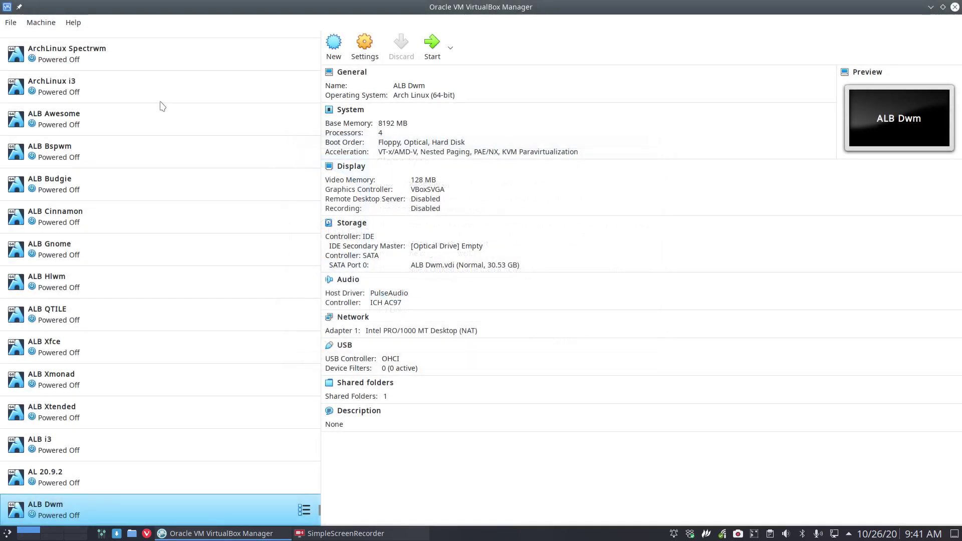
- Move ALB Dwm up the machine list to sit directly below template
drag(36, 516, 59, 76)
scroll(60, 113, up, 1)
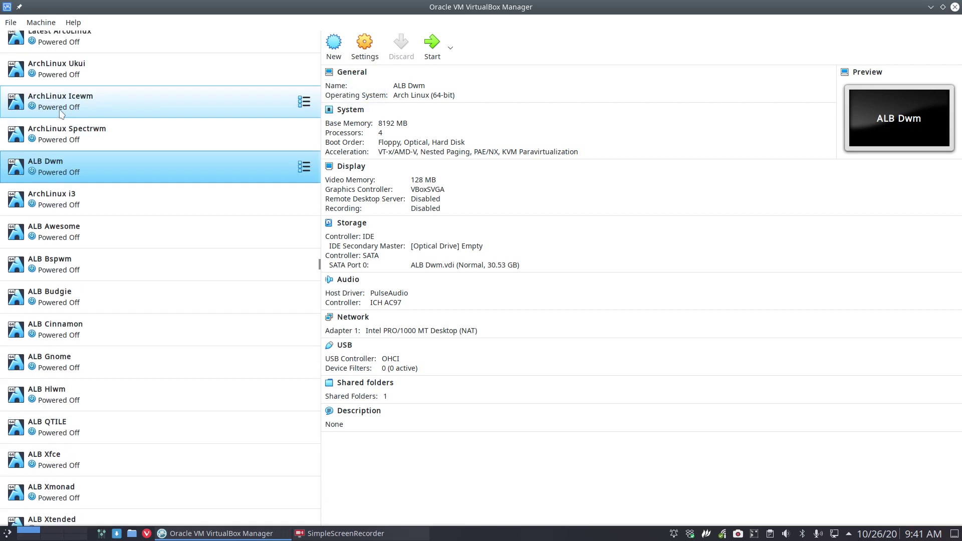
scroll(60, 114, up, 2)
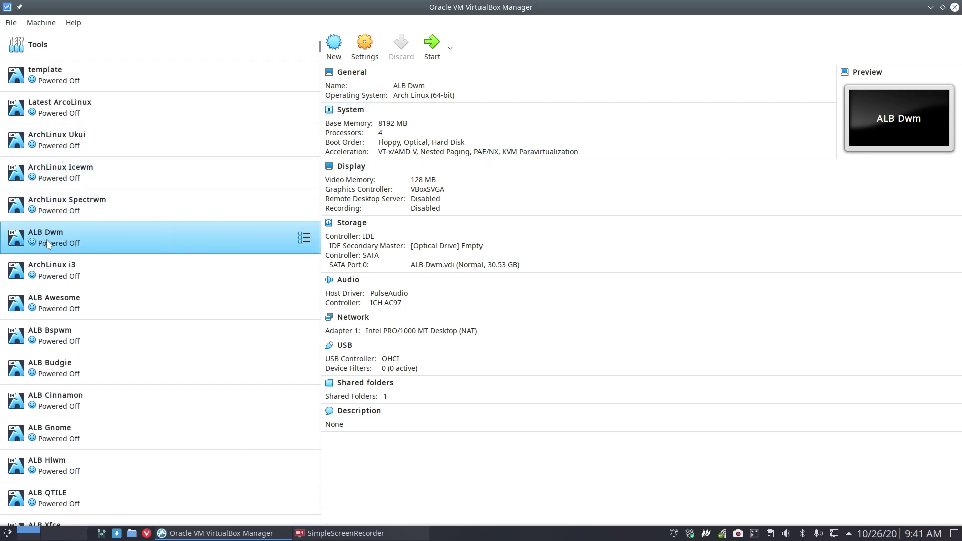
drag(48, 244, 91, 104)
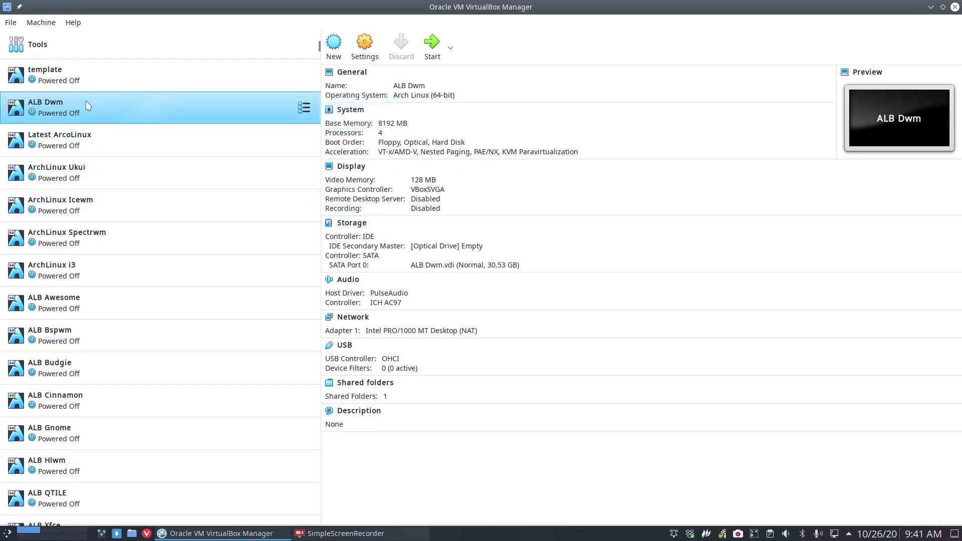
- Load arcolinuxb-dwm-v20.11.9-x86_64.iso from SHARED-CORETEAM into ALB Dwm's empty optical drive
click(448, 246)
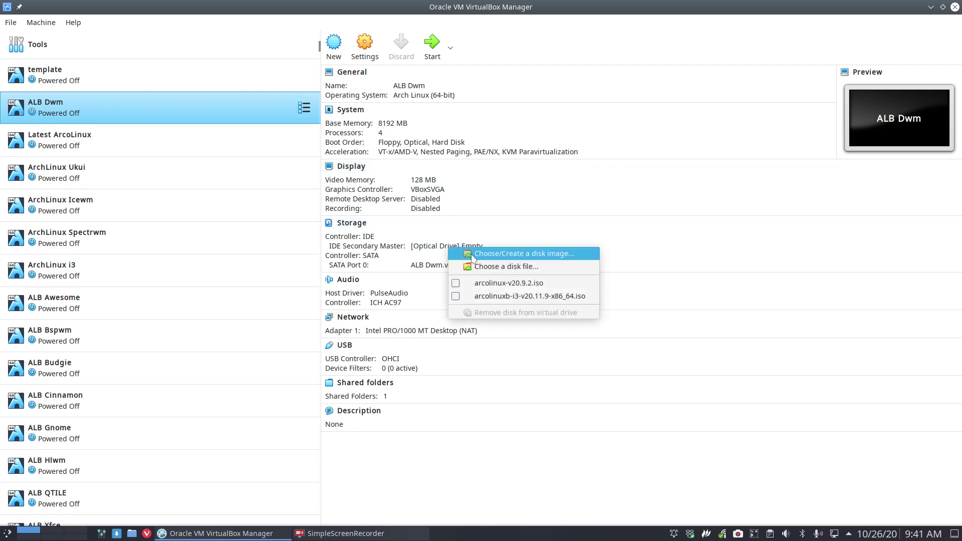
click(489, 269)
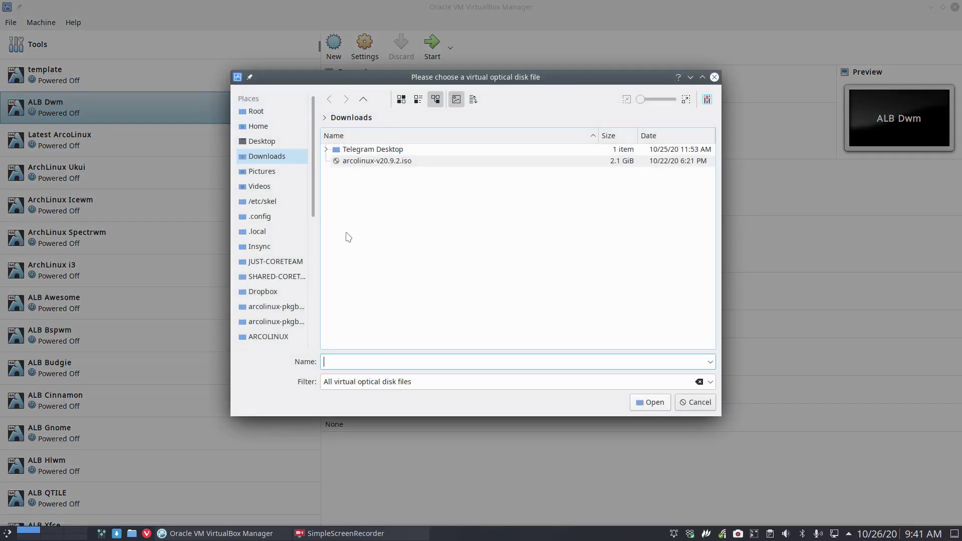
click(280, 277)
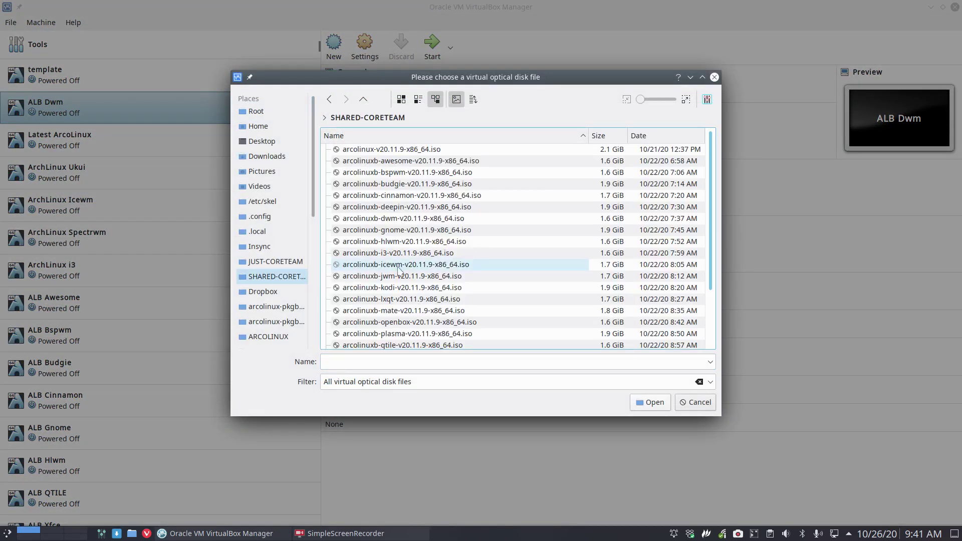
click(401, 219)
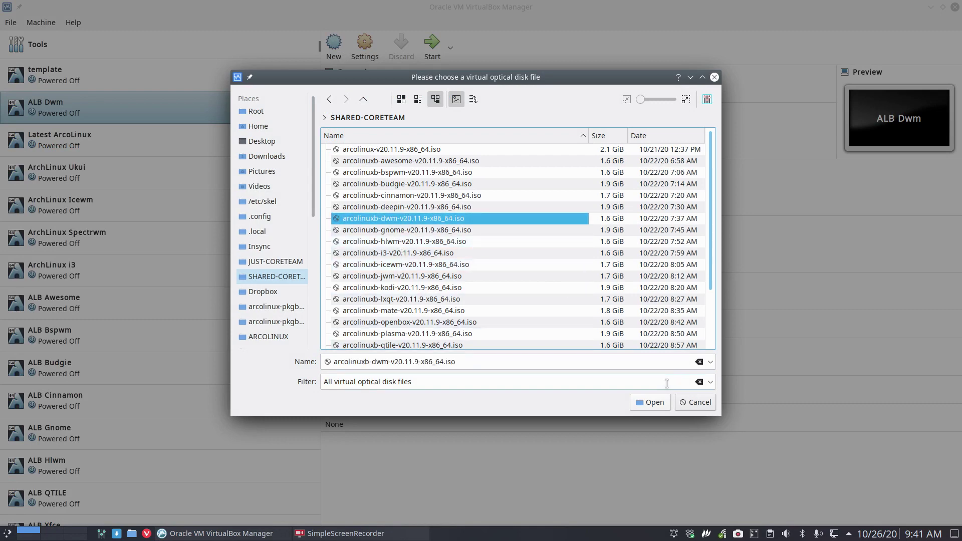
click(651, 402)
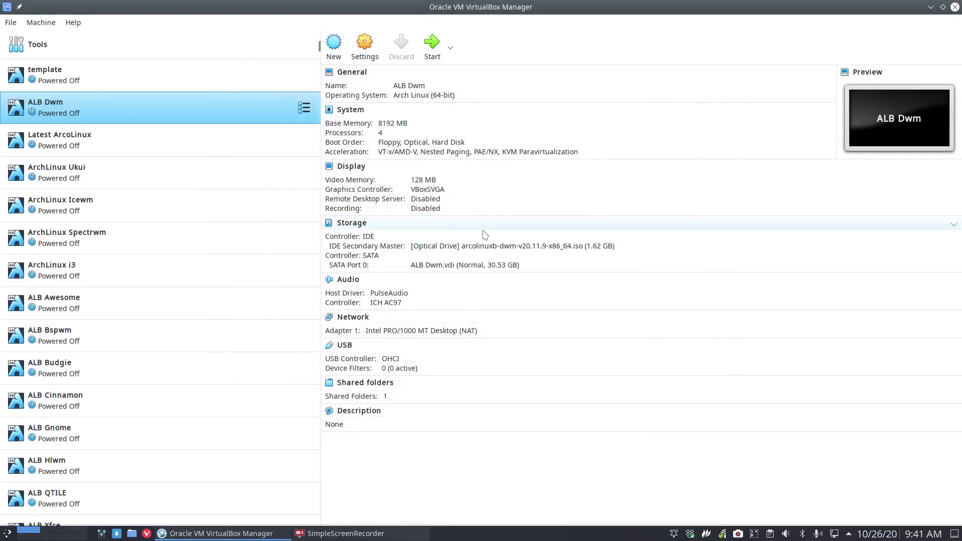
- Start ALB Dwm, maximize its window and switch it to fullscreen
double_click(219, 109)
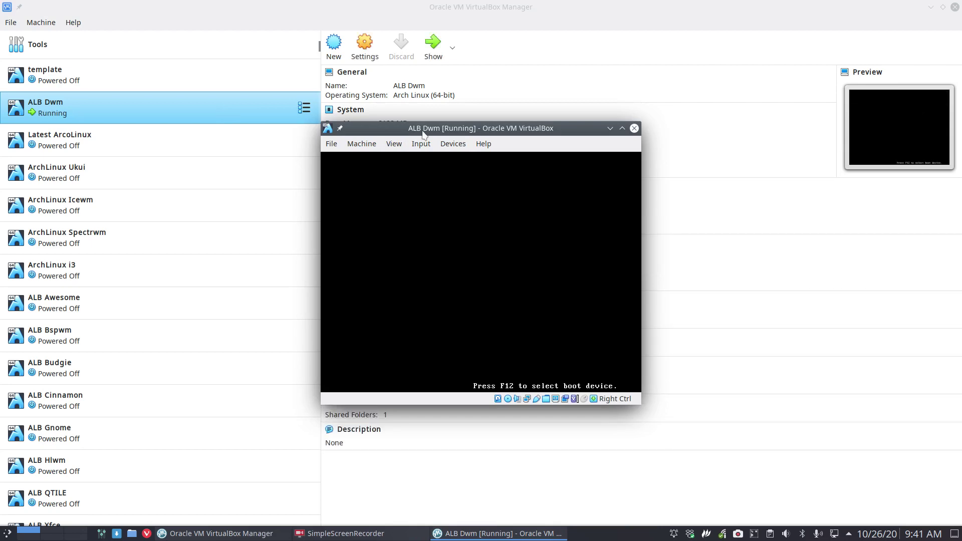
double_click(476, 129)
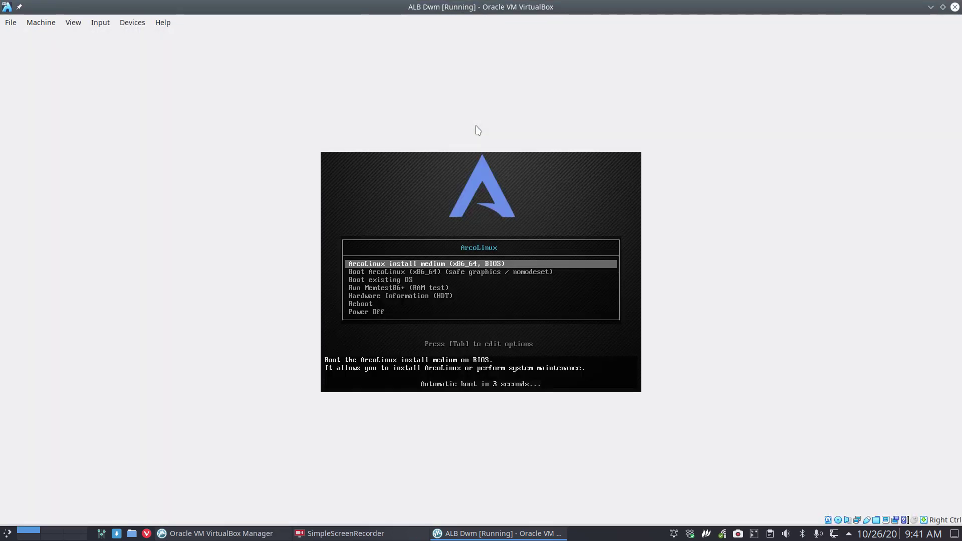
key(ctrl+f)
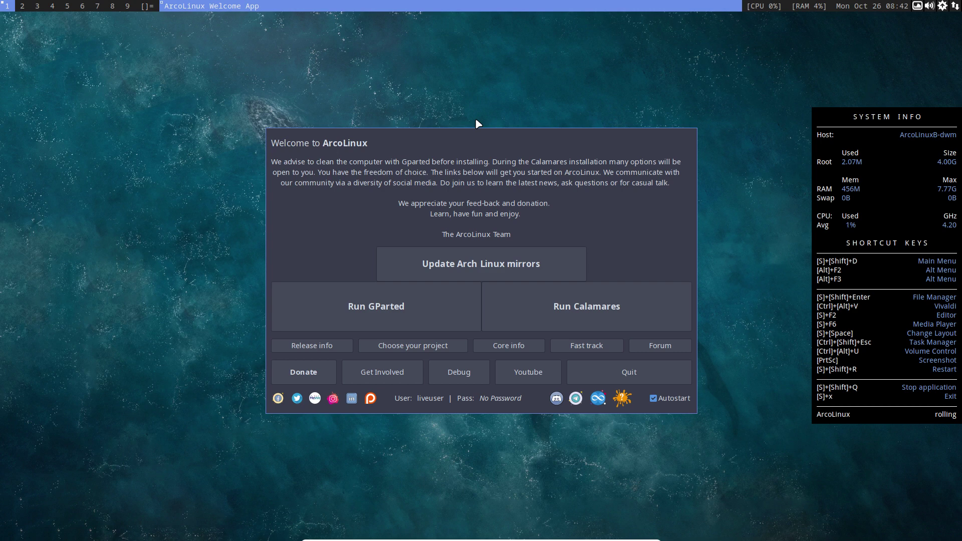
click(22, 6)
click(37, 6)
click(52, 6)
click(67, 6)
click(79, 6)
click(97, 6)
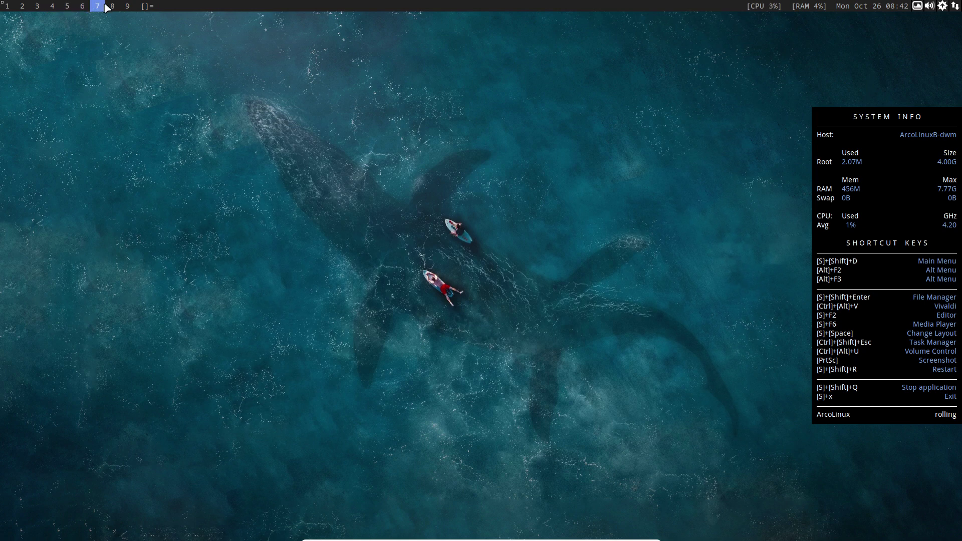
click(112, 6)
click(127, 7)
click(7, 6)
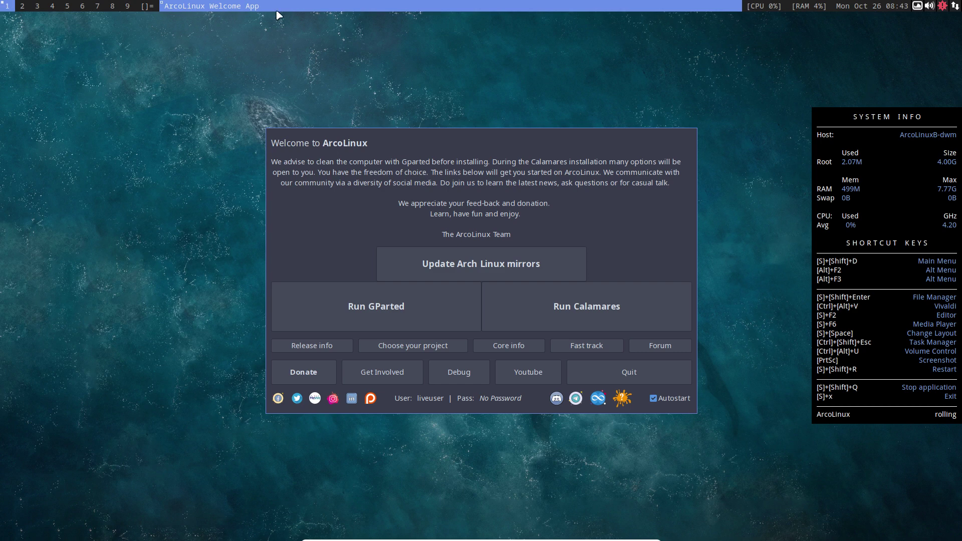
click(24, 6)
click(54, 6)
click(82, 6)
click(7, 6)
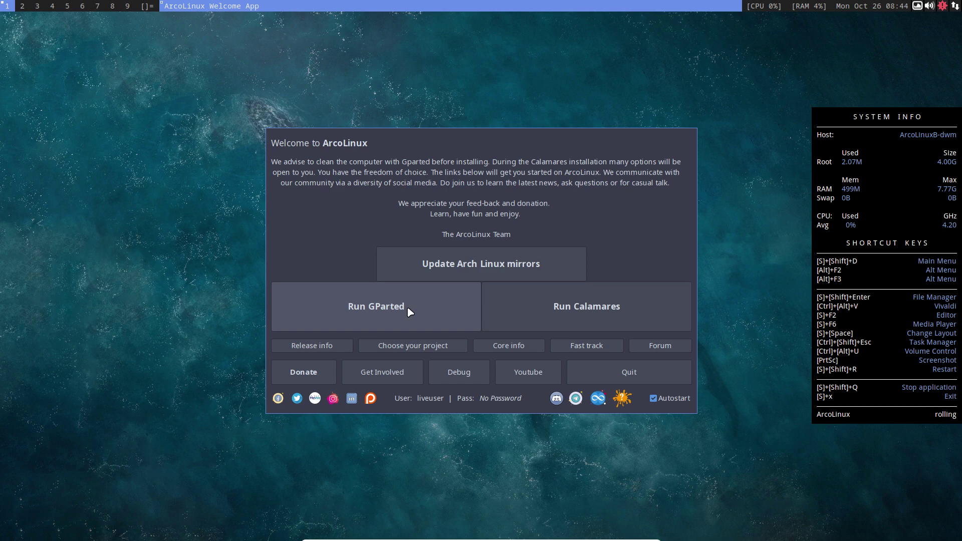
- Run GParted, check /dev/sda shows 30.53 GiB unallocated, then quit it
click(409, 312)
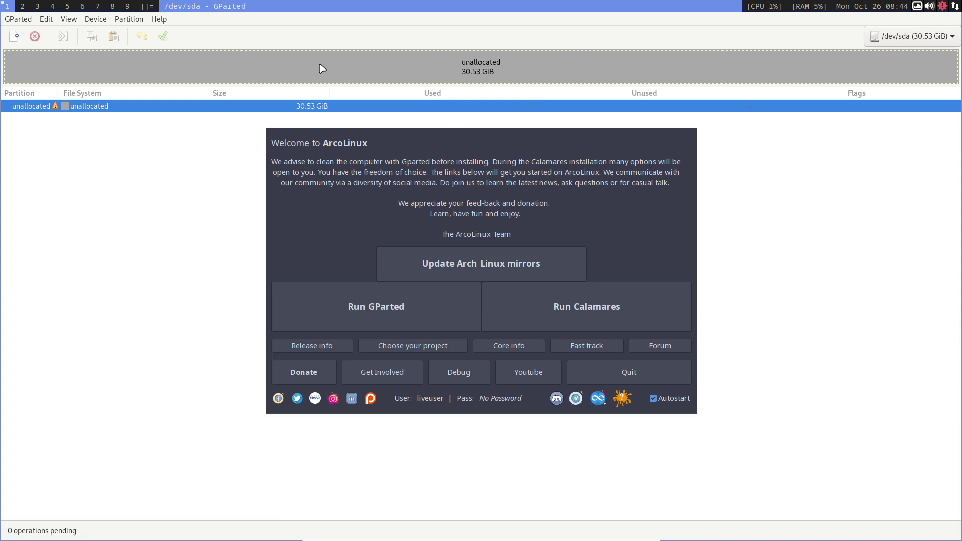
click(7, 21)
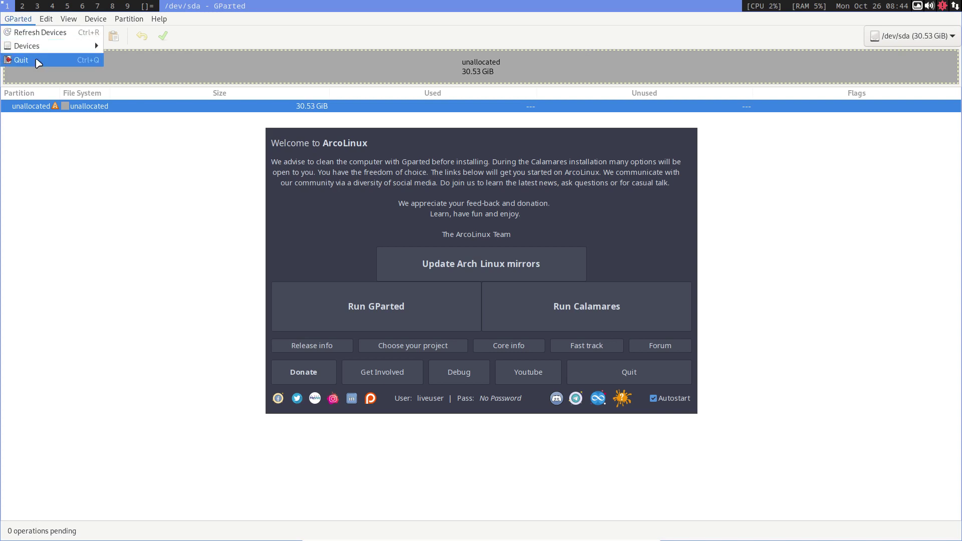
click(21, 60)
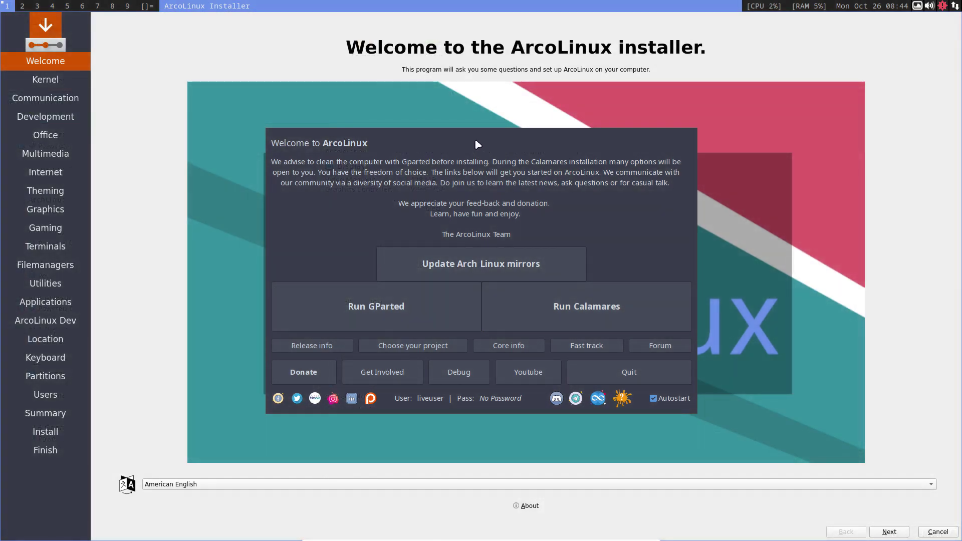
- Close the welcome window, then view and dismiss Calamares's About box (version 3.2.32.1)
click(465, 143)
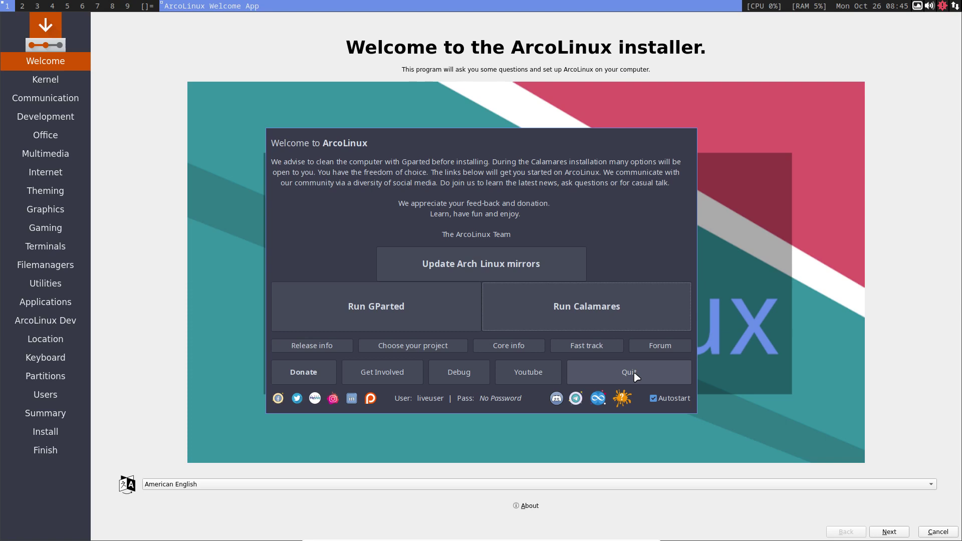
click(634, 374)
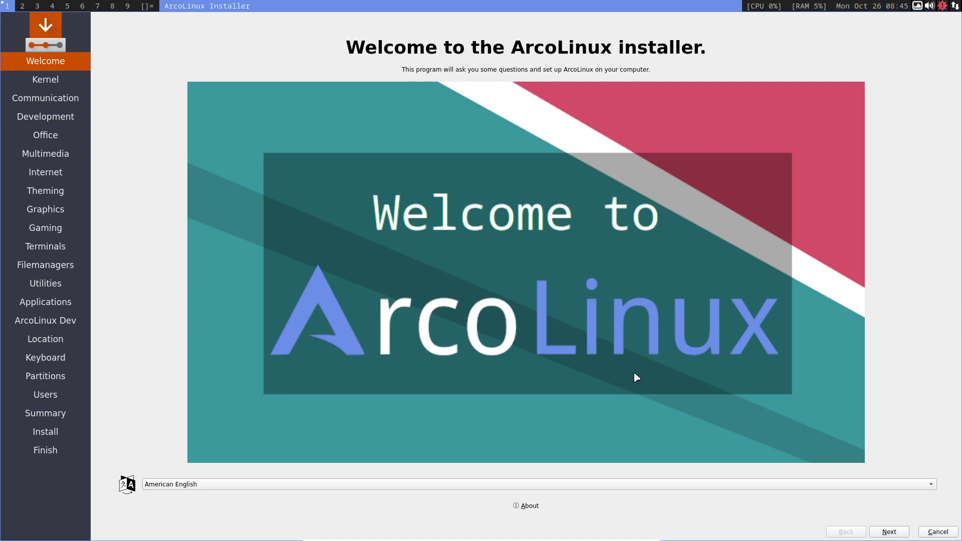
click(532, 505)
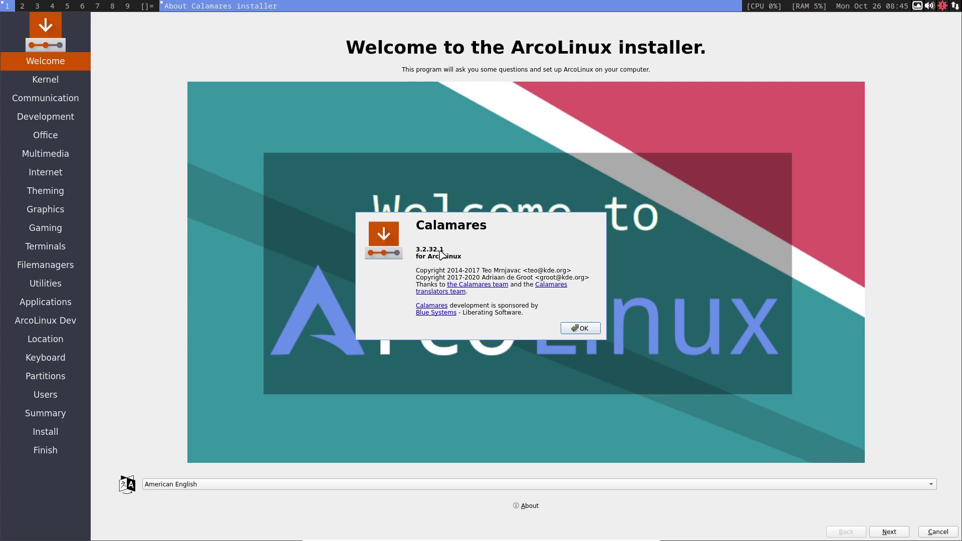
click(579, 330)
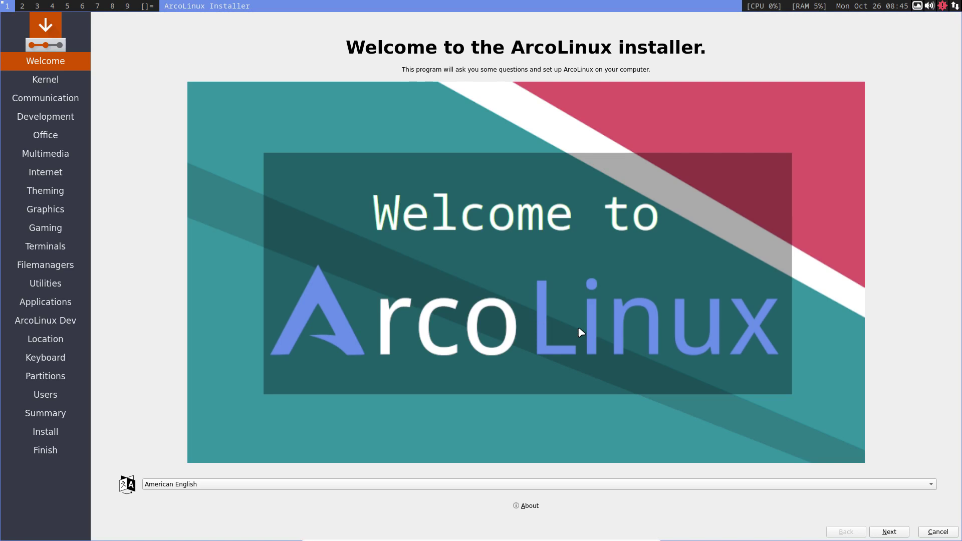
- Advance past the kernel and optional package pages without choosing extras
click(890, 532)
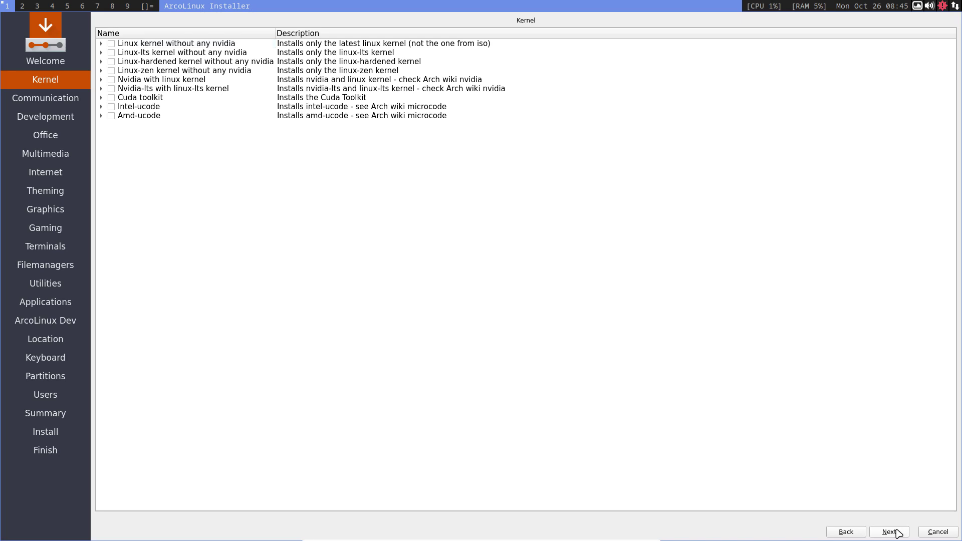
click(890, 532)
click(891, 532)
click(890, 532)
click(890, 532)
click(891, 532)
click(890, 532)
click(890, 532)
click(890, 532)
click(890, 532)
click(896, 532)
click(896, 532)
click(896, 532)
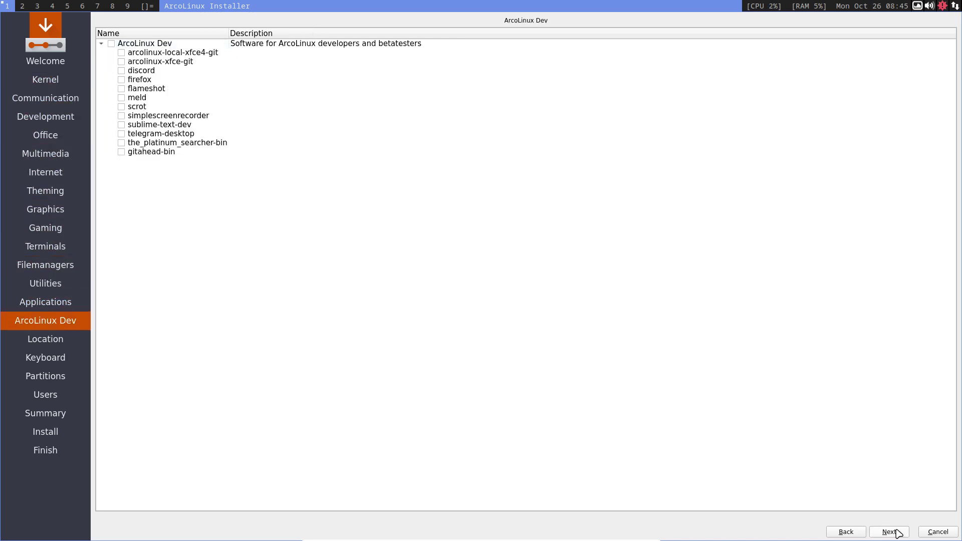
click(897, 532)
- Go back to ArcoLinux Dev and tick, then untick, the whole package group
click(849, 531)
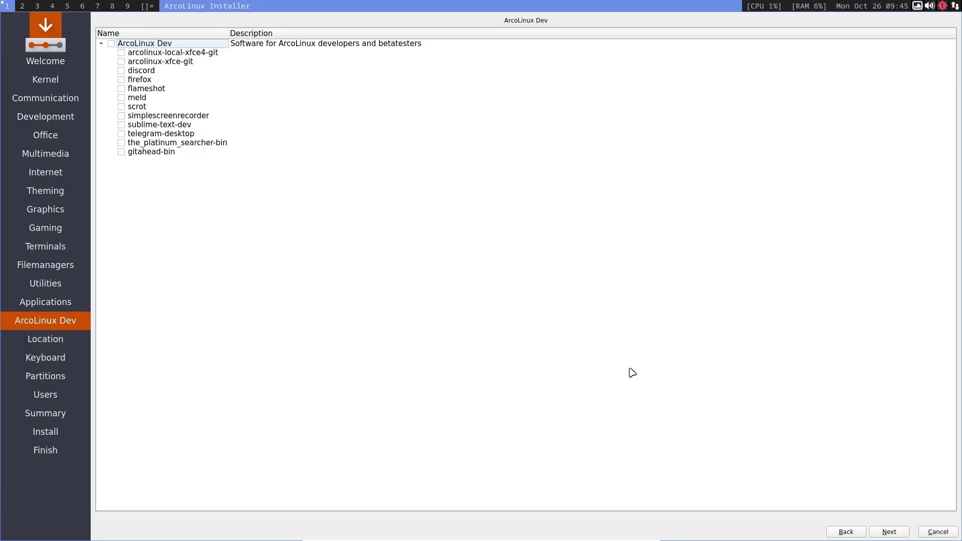
click(112, 44)
click(111, 44)
- Accept the location, choose the Belgian keyboard layout and continue to partitioning
click(884, 532)
click(884, 533)
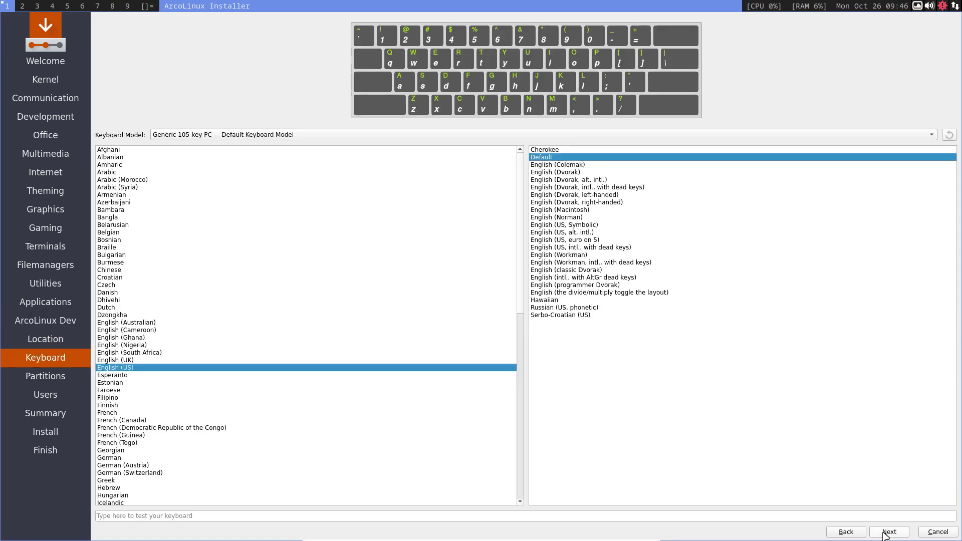
click(116, 234)
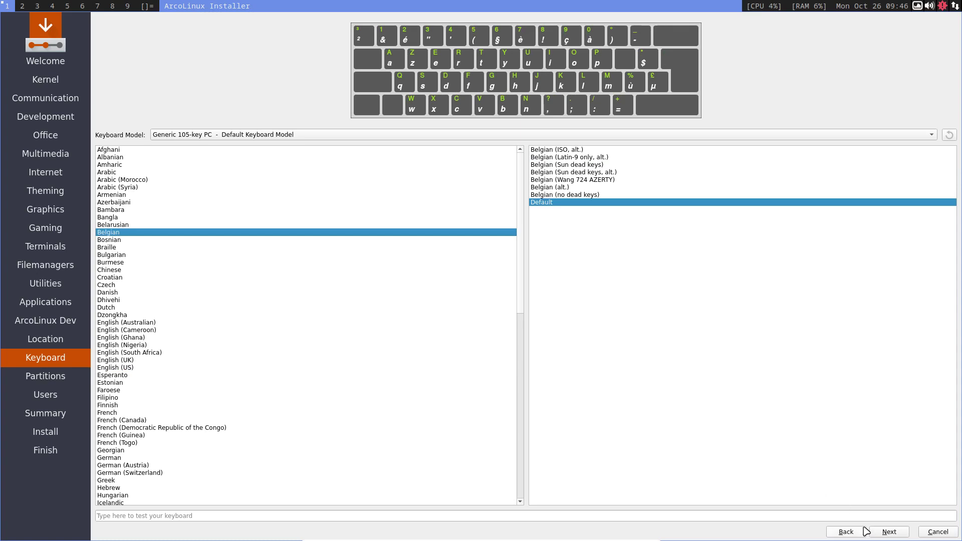
click(886, 532)
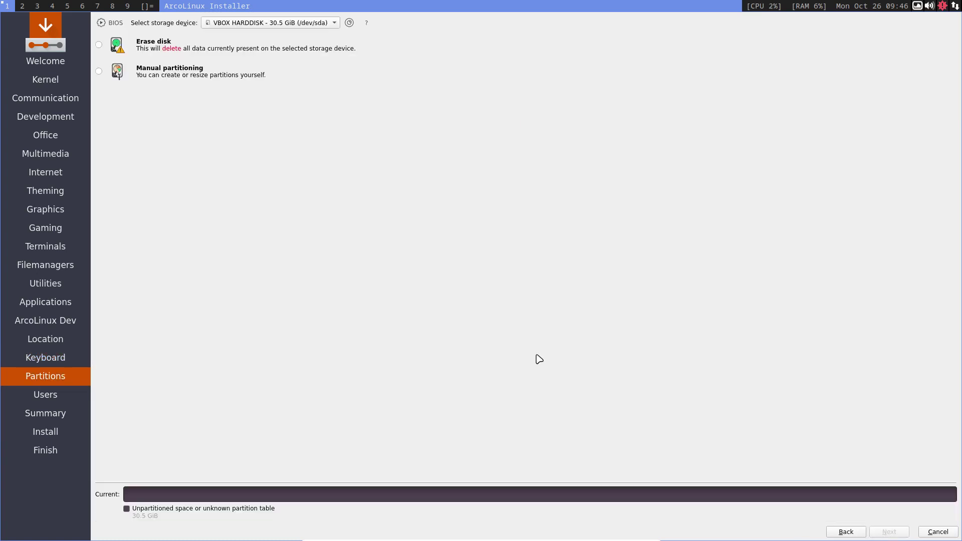
- Choose Erase disk, try swap to file and the hibernate options, then settle on No Swap
click(158, 46)
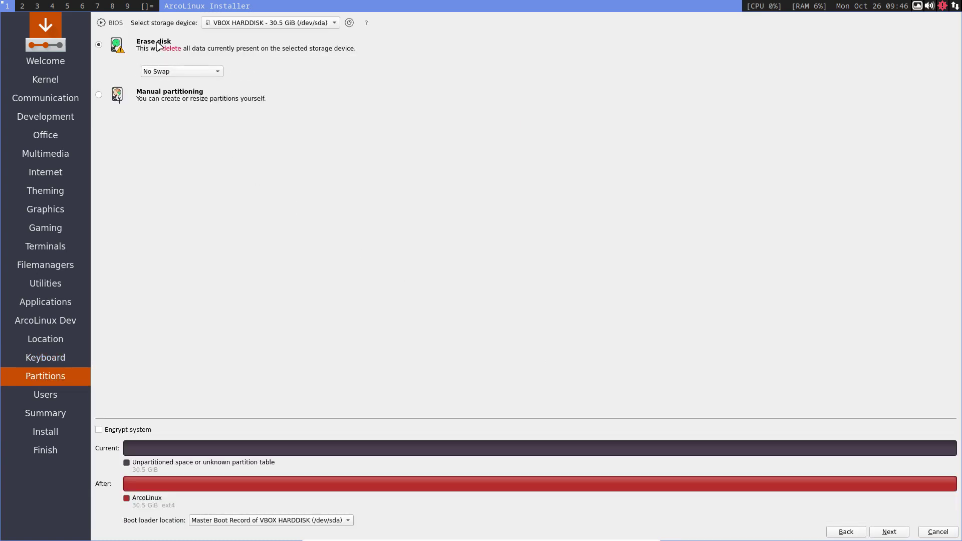
click(205, 73)
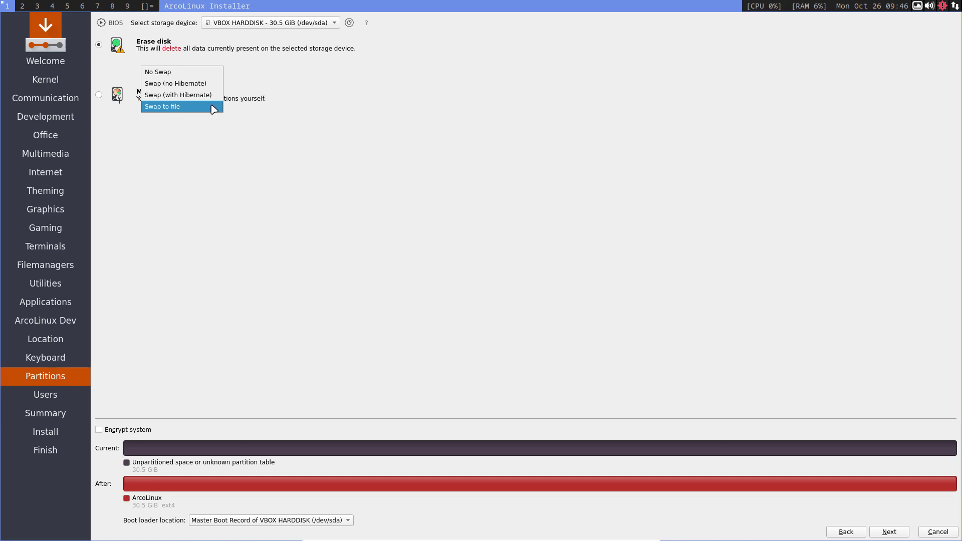
click(214, 109)
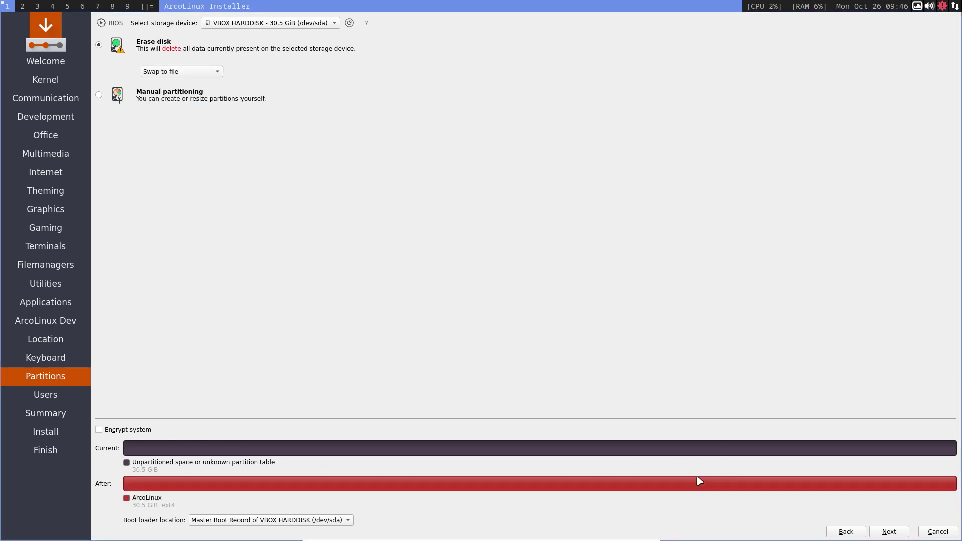
click(210, 71)
click(210, 60)
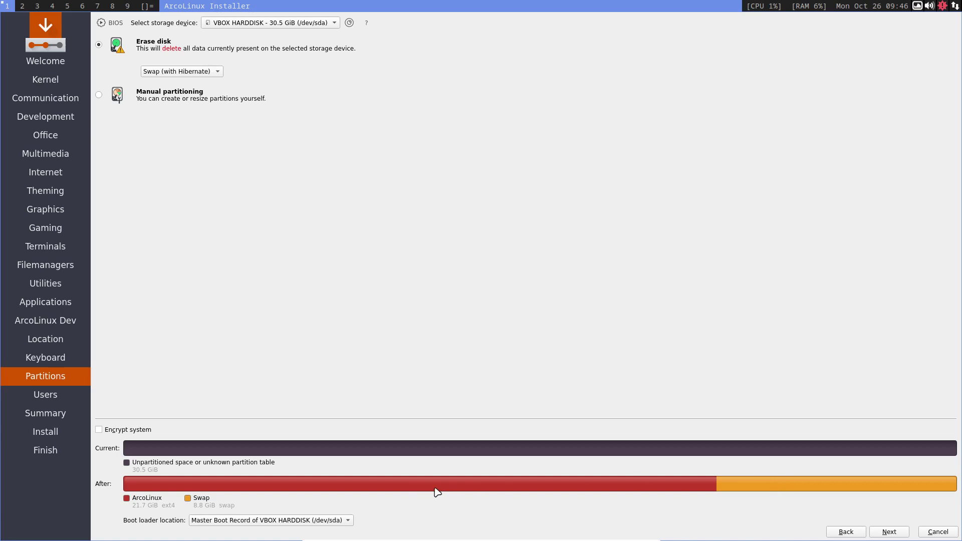
click(202, 70)
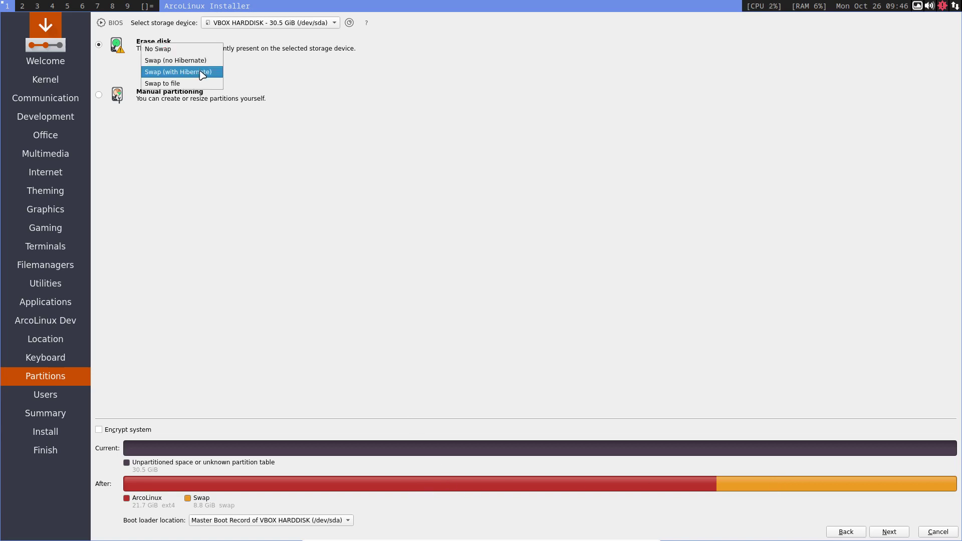
click(197, 61)
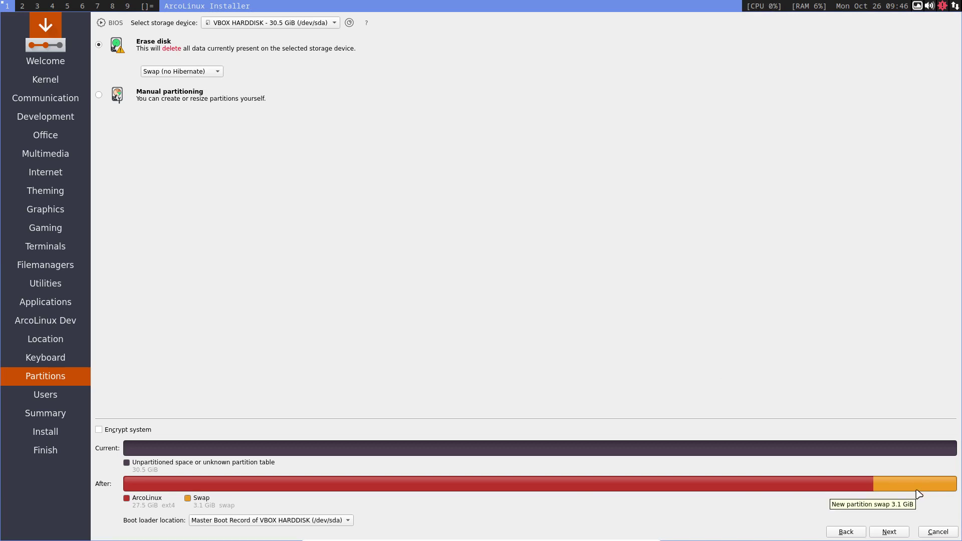
click(200, 72)
click(189, 62)
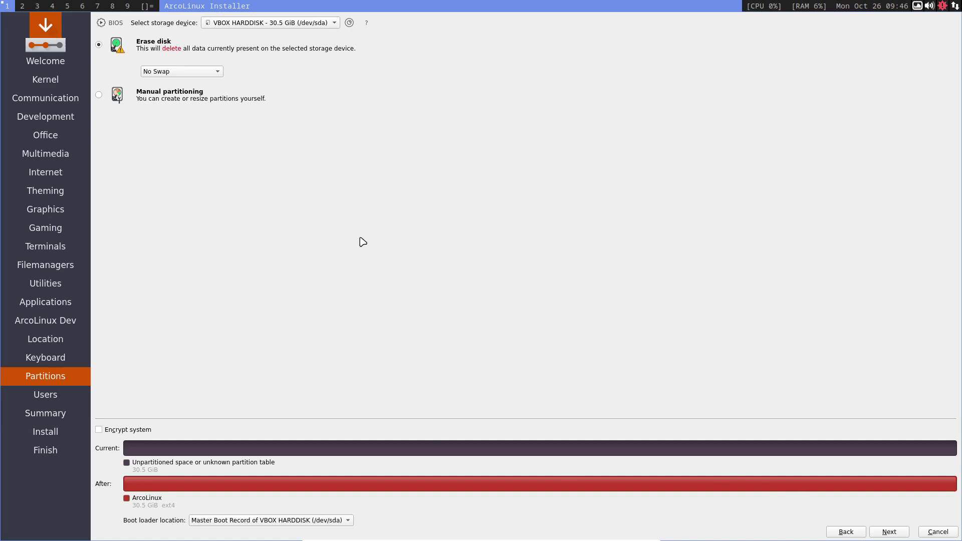
- Change the Erase disk swap option to Swap to file
click(216, 73)
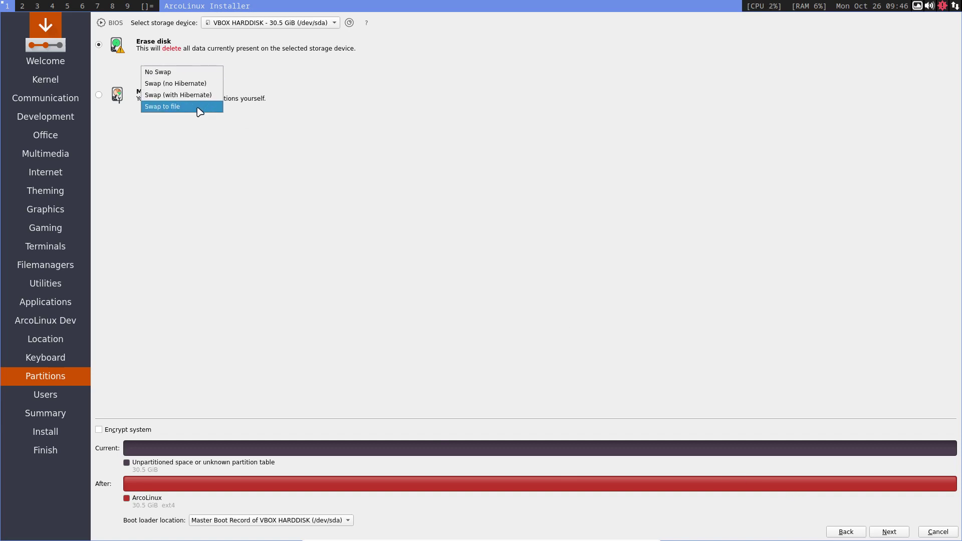
click(199, 108)
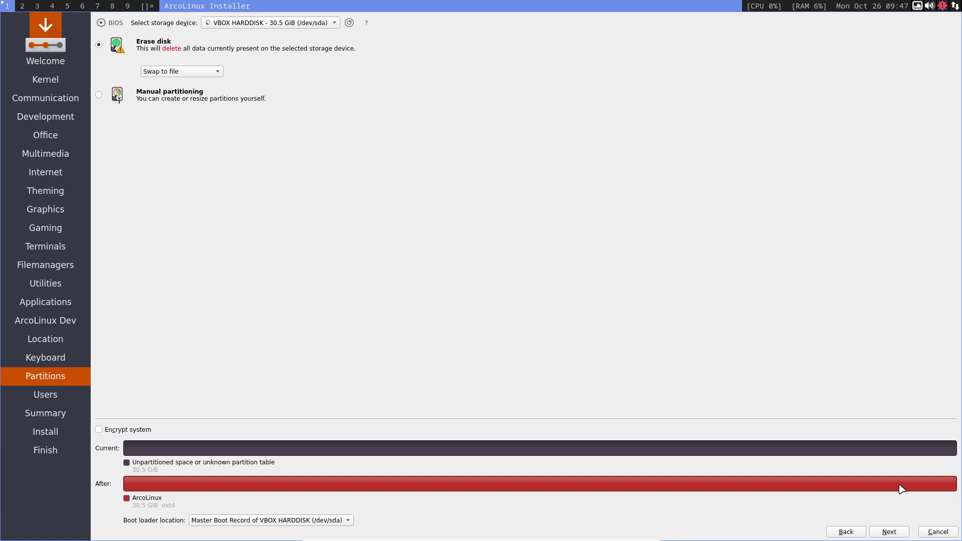
- On the Users page, enter the user's name, login name and password
click(902, 534)
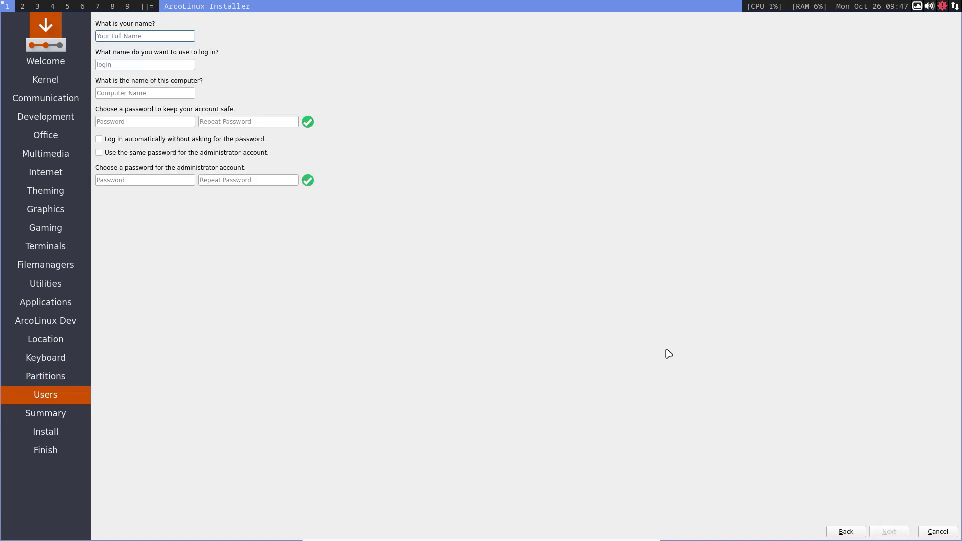
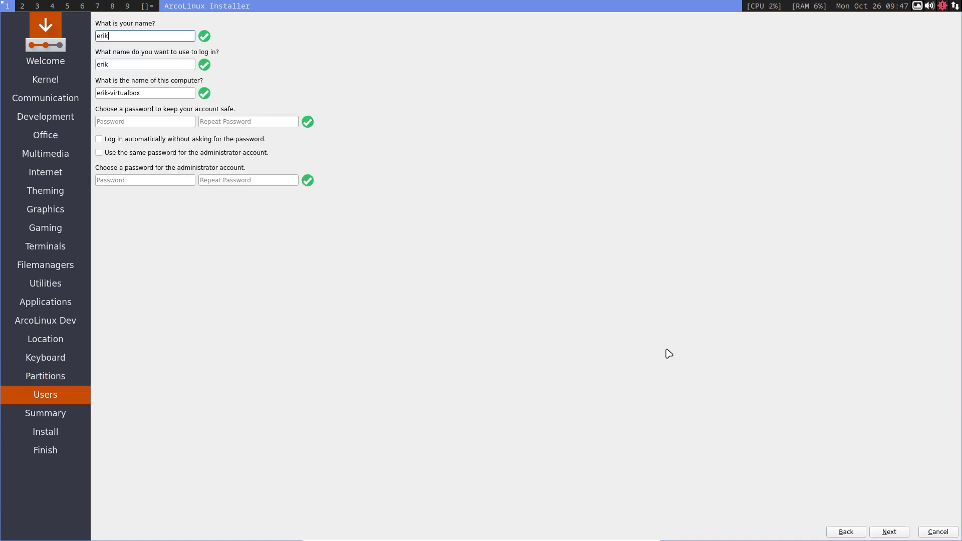
key(Tab)
key(Tab)
key(Tab)
key(Tab)
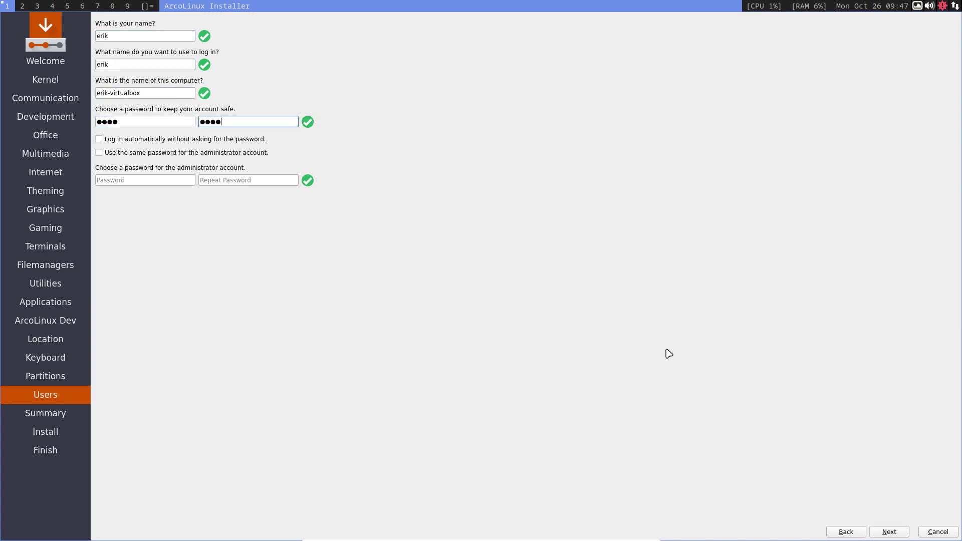
- Enable automatic login and the same administrator password, then start the ArcoLinux installation
key(Tab)
key(space)
key(Tab)
key(space)
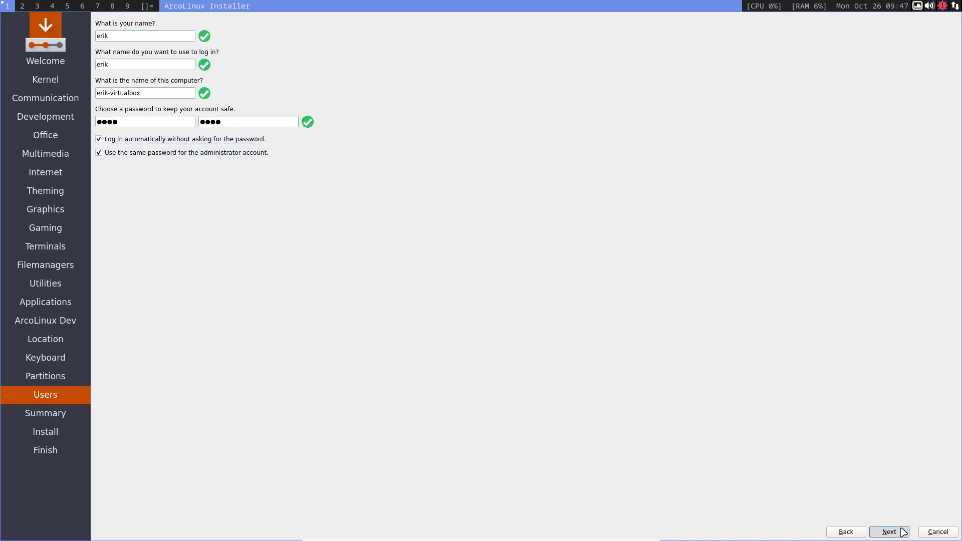
click(898, 533)
click(889, 532)
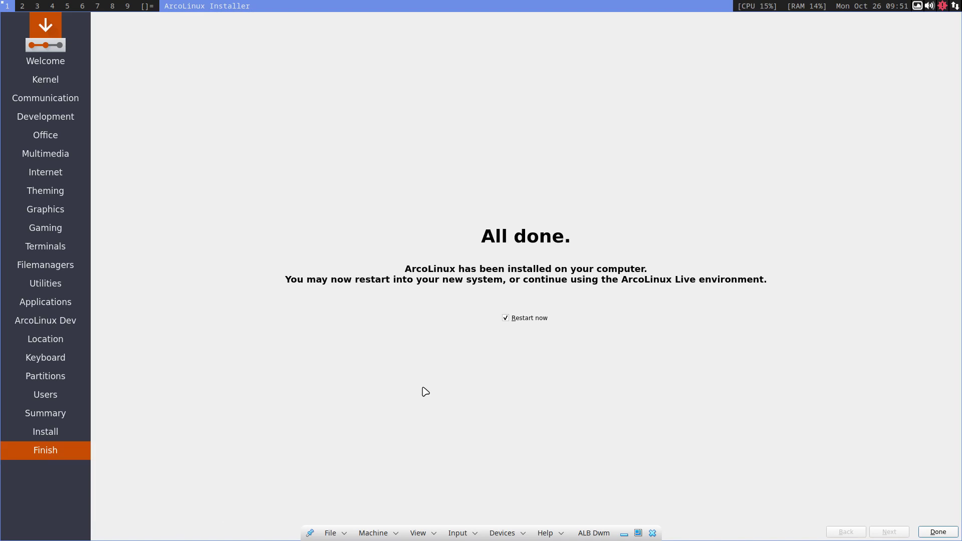
- Click Done with Restart now checked to reboot the ALB Dwm VM
click(938, 531)
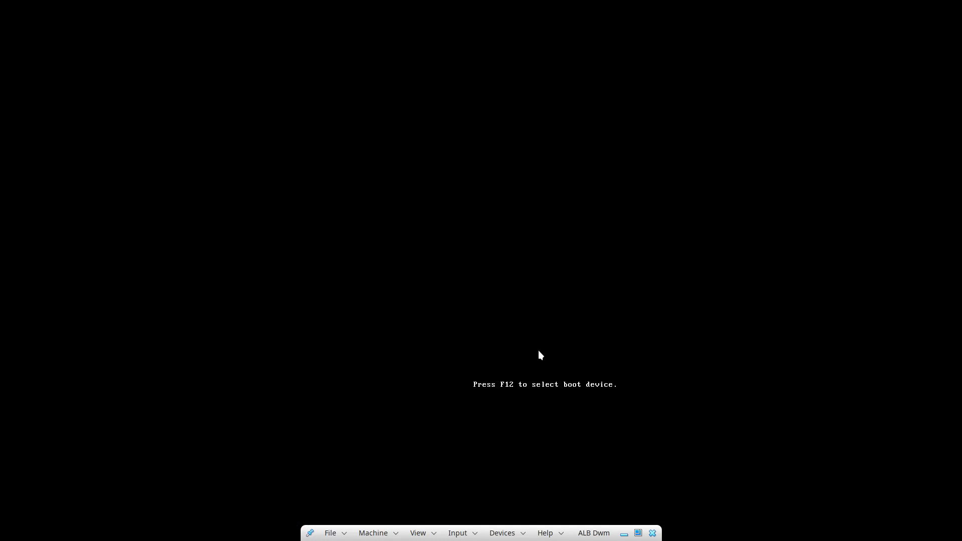
- Boot the existing OS and start 'ArcoLinux Linux' from the GRUB menu to reach the desktop
key(Down)
key(Down)
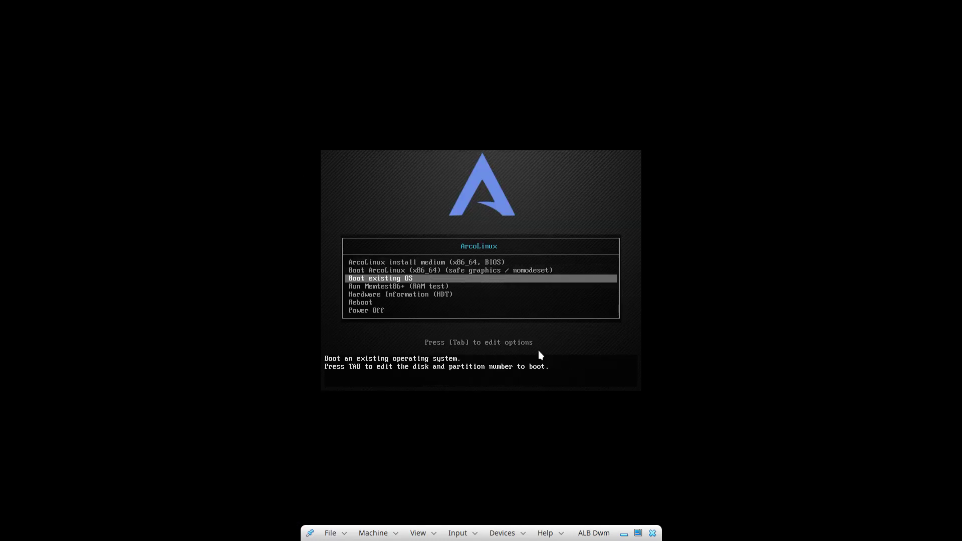
key(Return)
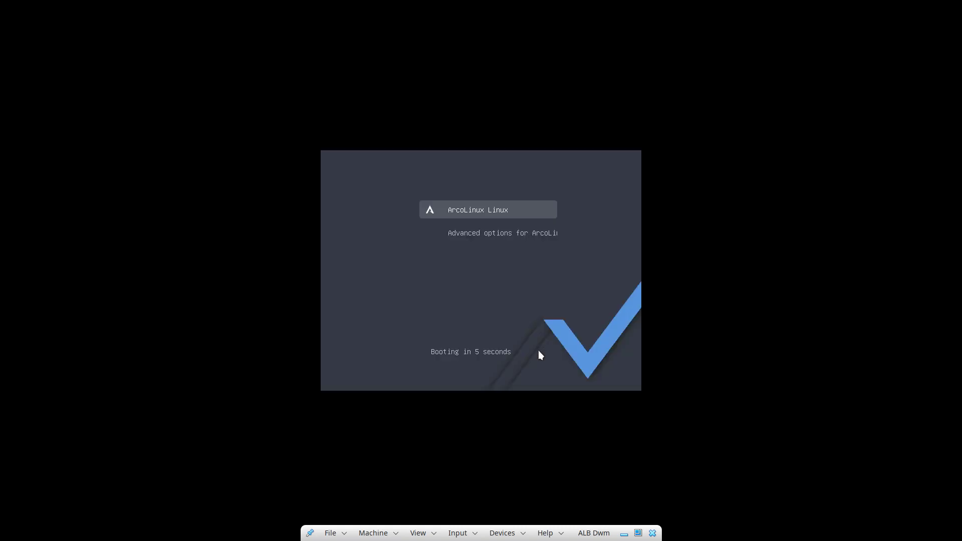
key(Return)
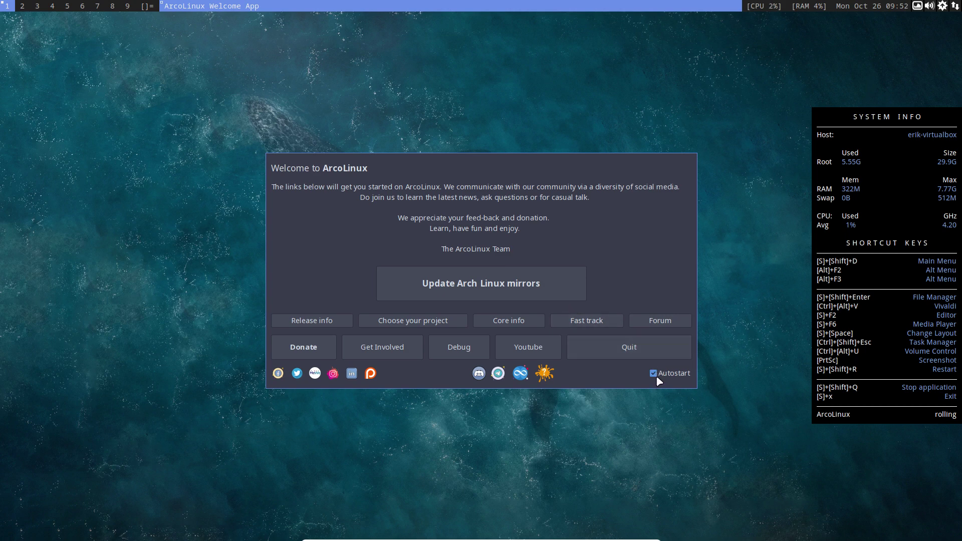
- Quit the ArcoLinux Welcome App and open a termite terminal showing the system info
click(655, 353)
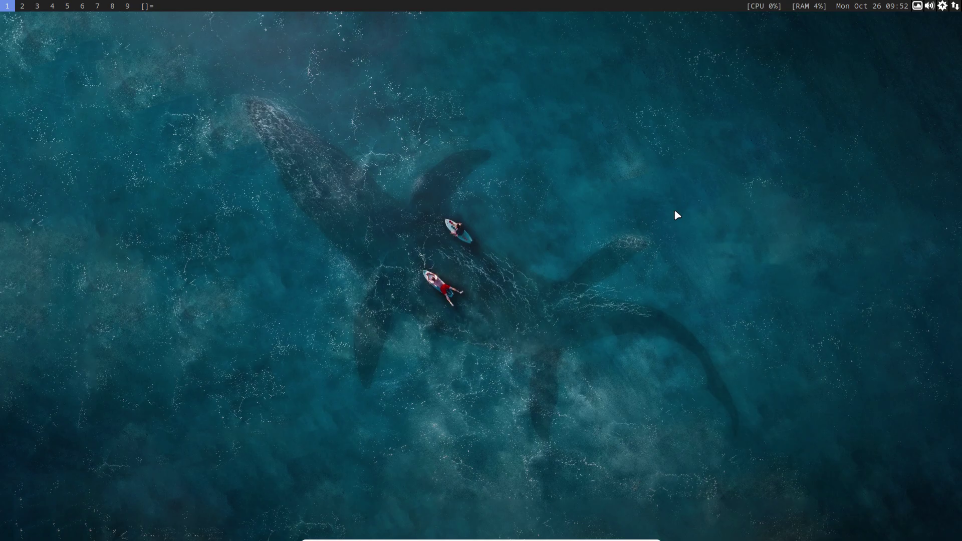
key(super+Return)
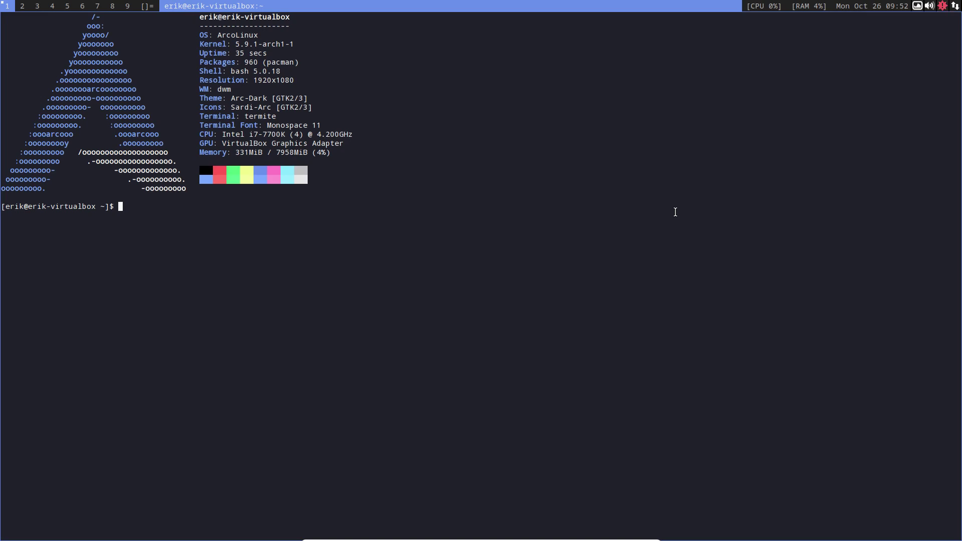
- Open a Termite terminal with neofetch, then bring up the dmenu run launcher
key(ctrl+alt+t)
key(super+shift+Return)
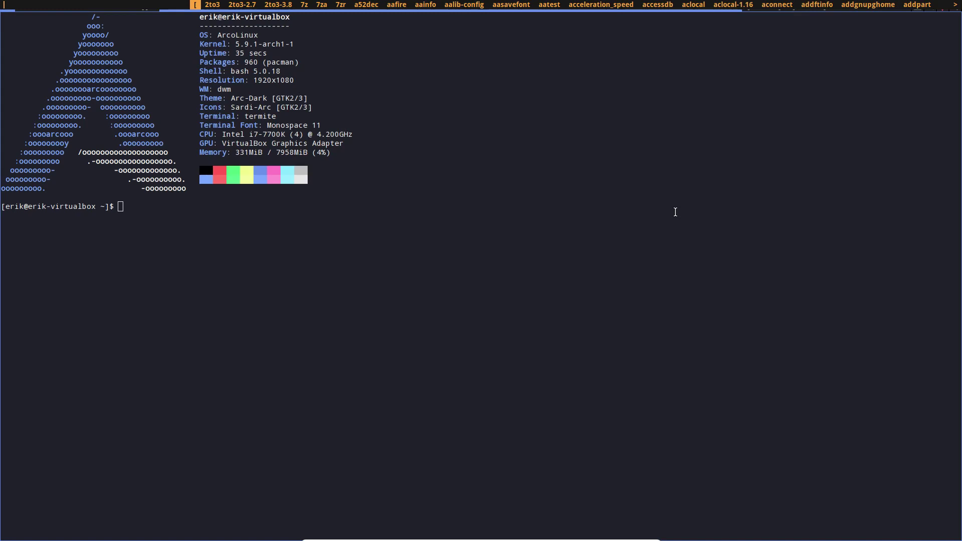
- Launch Firefox from dmenu by entering 'fire', then focus the terminal beside it
text(fire)
key(Return)
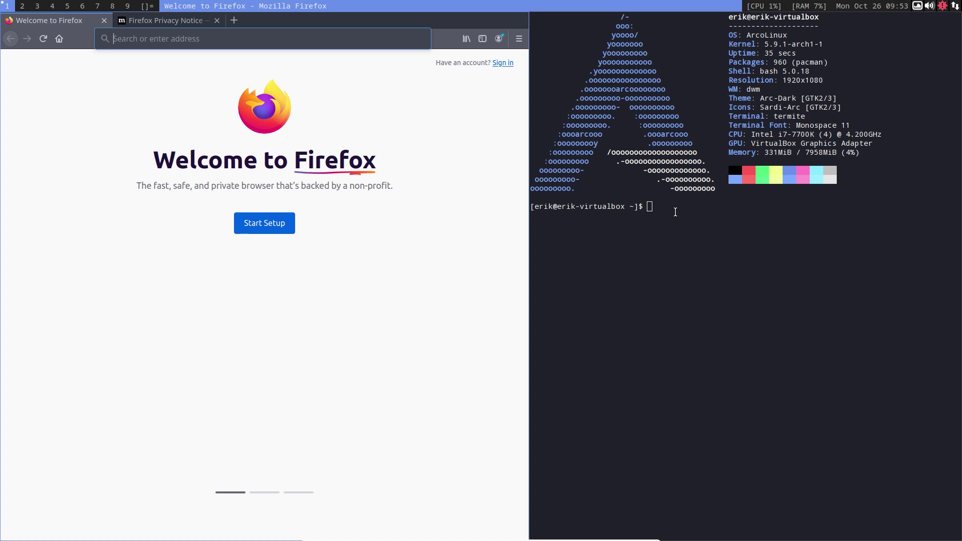
click(674, 212)
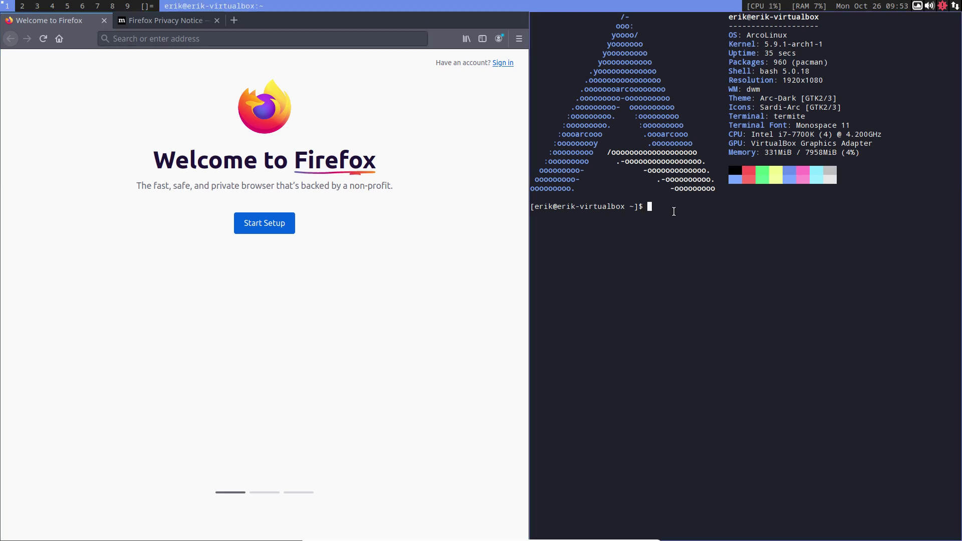
- Install Meld with 'sudo pacman -S meld', entering the sudo password and confirming
text(sudo pacman -S meld)
key(Return)
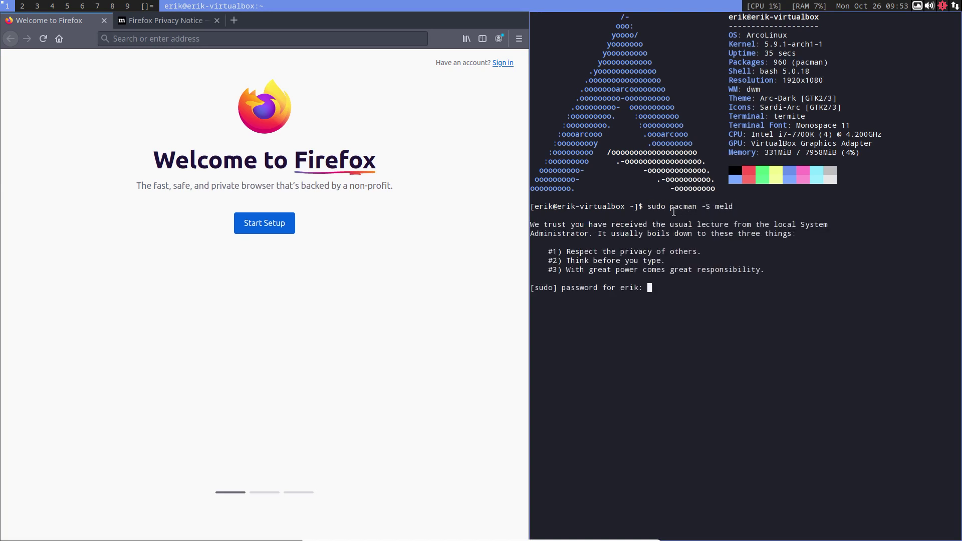
key(Return)
key(Return)
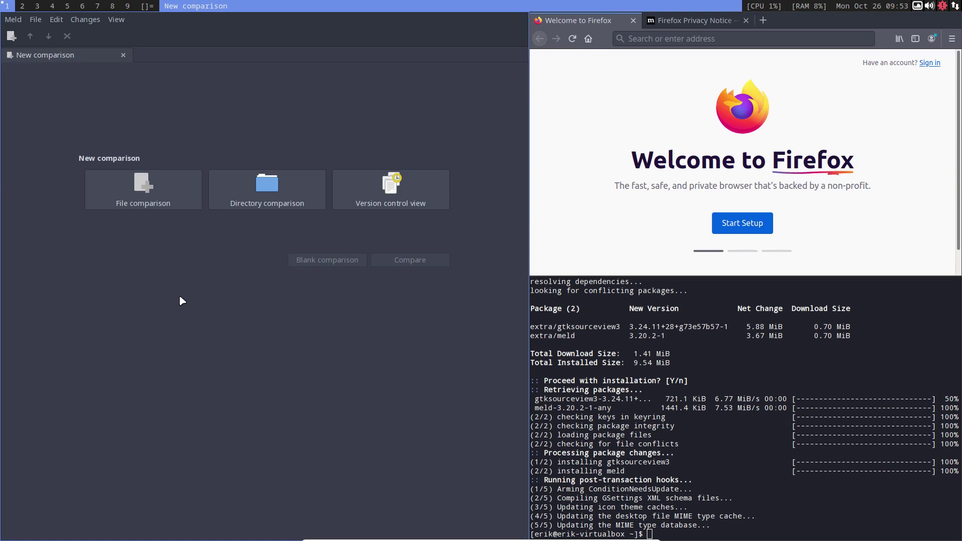
- Launch Meld to its New comparison page, then close an extra terminal and Meld
key(super)
click(449, 446)
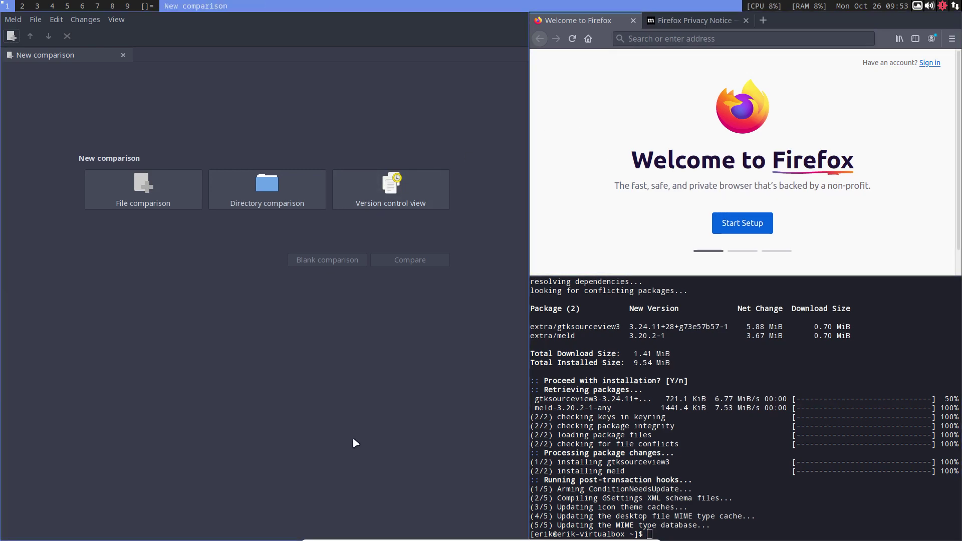
key(super+Return)
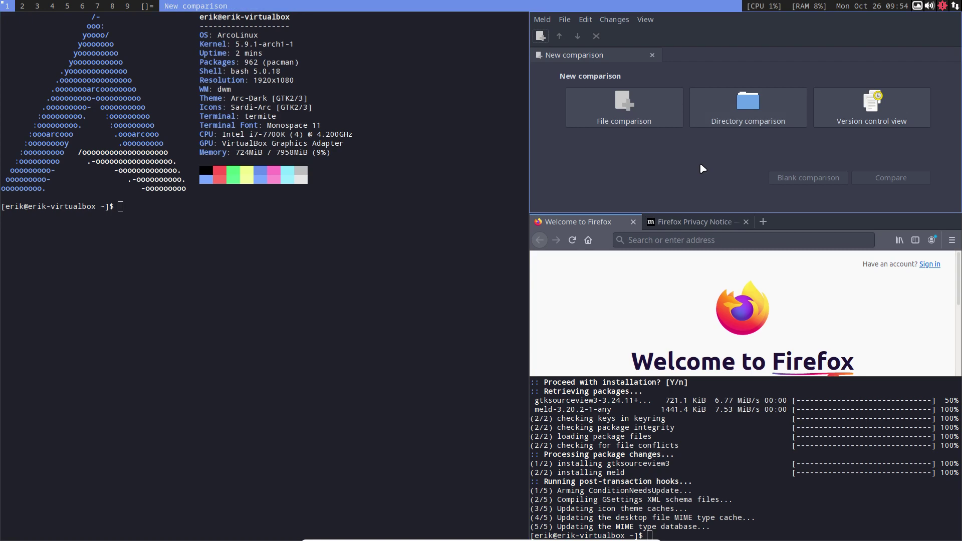
key(super+q)
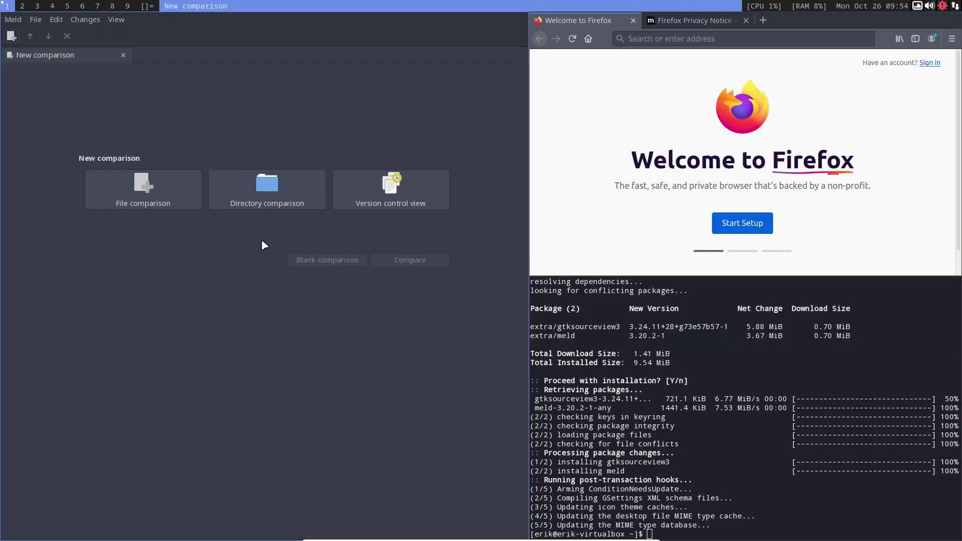
key(super+q)
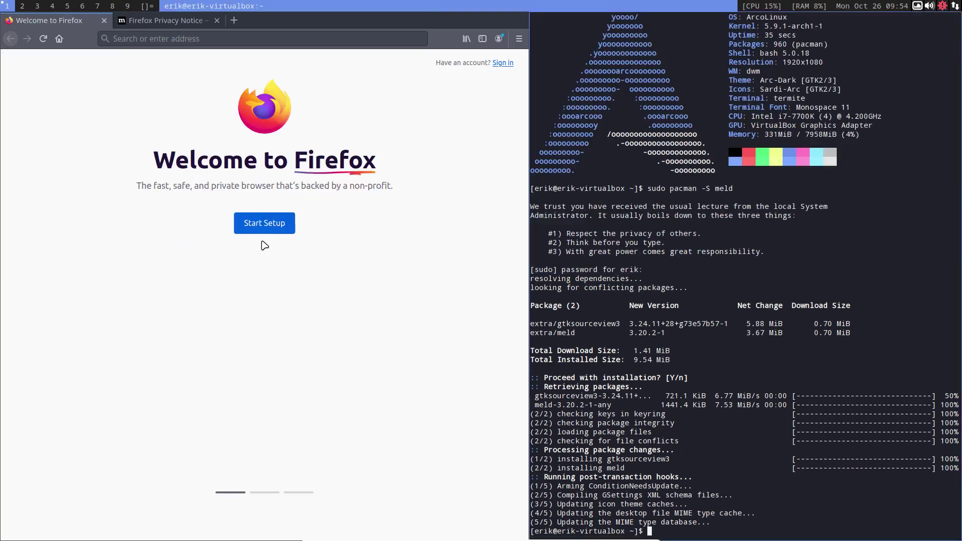
- Close the install terminal and quit Firefox, confirming Close Tabs for both tabs
key(super+q)
key(super+q)
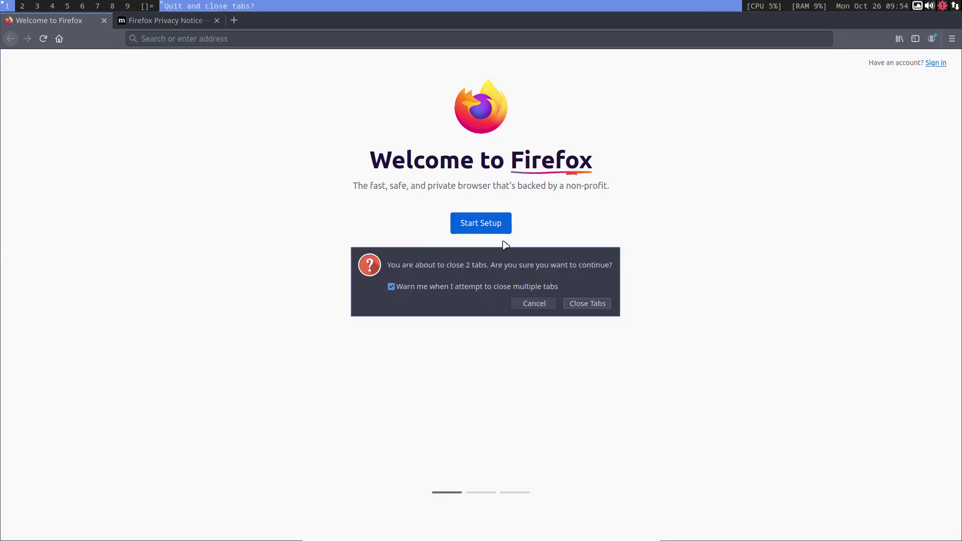
click(590, 305)
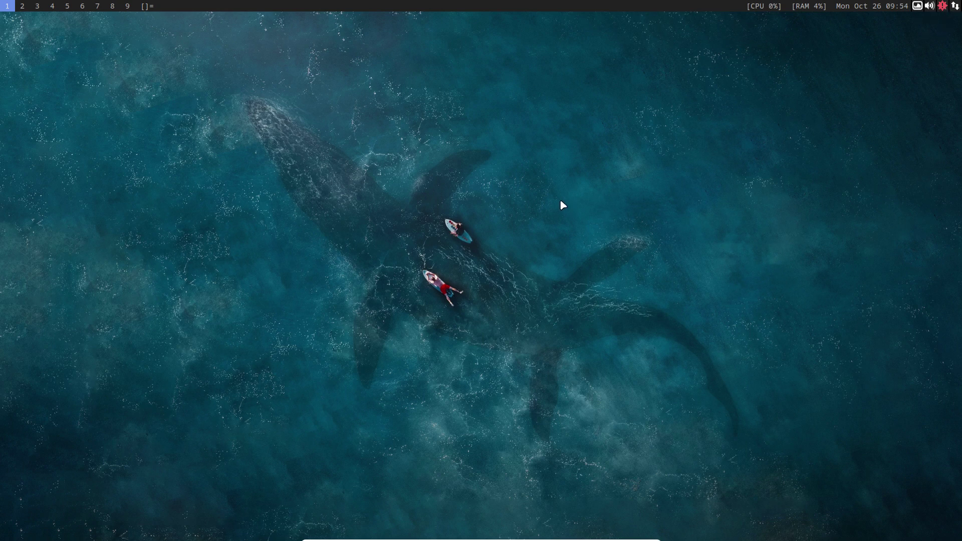
- Run update in a new xfce4-terminal, review the 7 upgrades (159.72 MiB), then cancel
key(super+Return)
text(update)
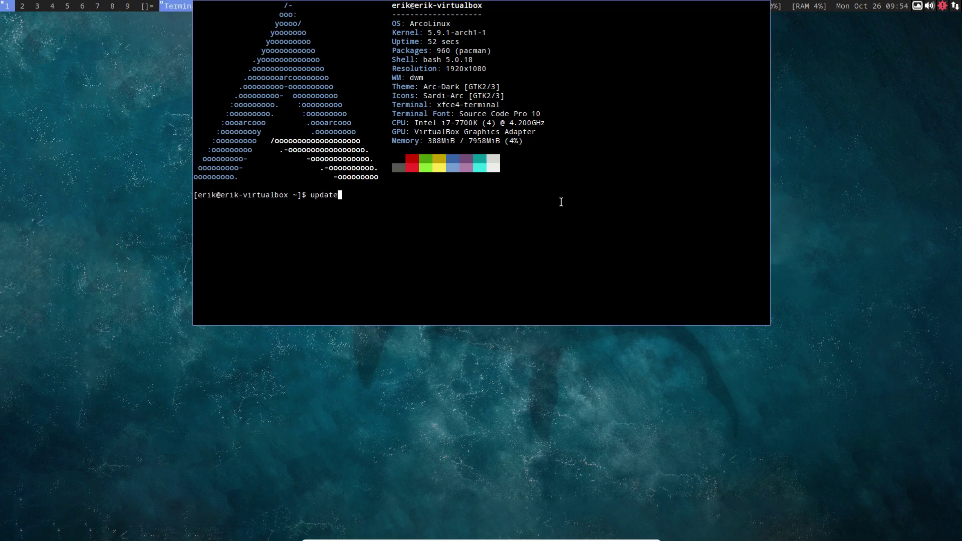
key(Return)
key(Return)
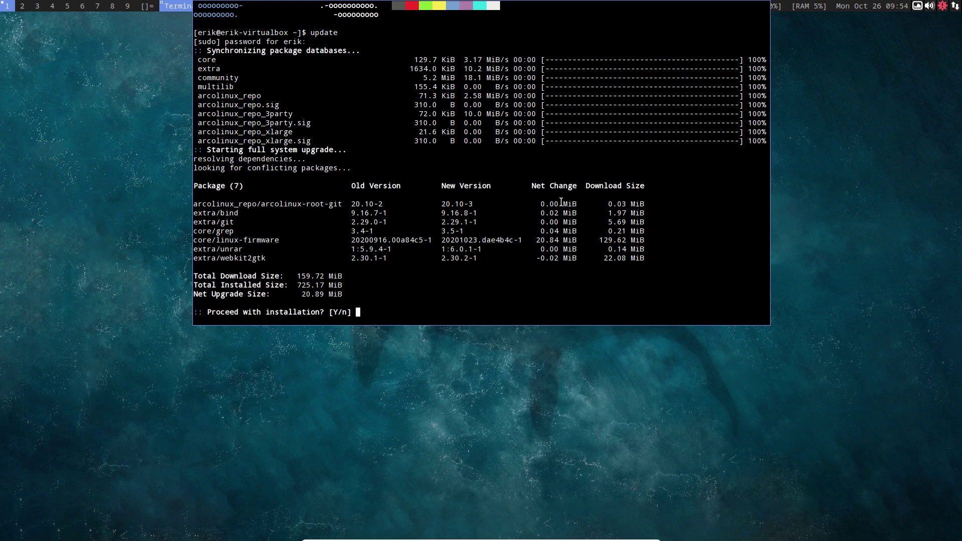
key(ctrl+c)
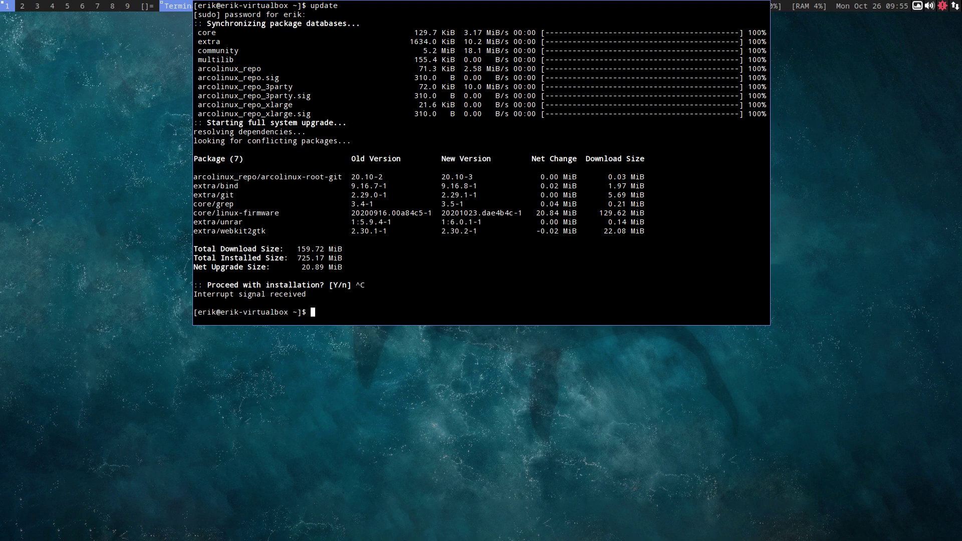
- List the shell aliases, inspect the bupskel definition, and run bupskel to back up /etc/skel
text(al)
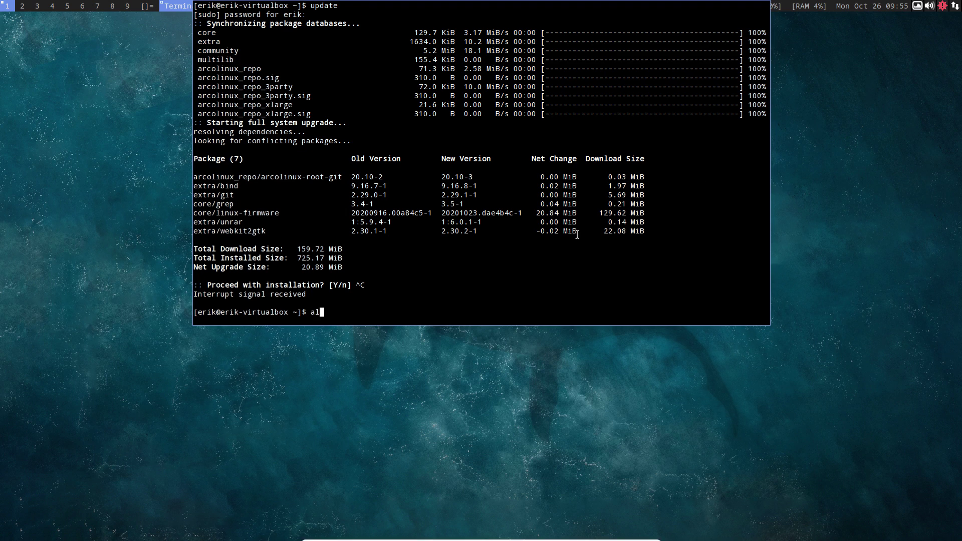
text(ias)
key(Return)
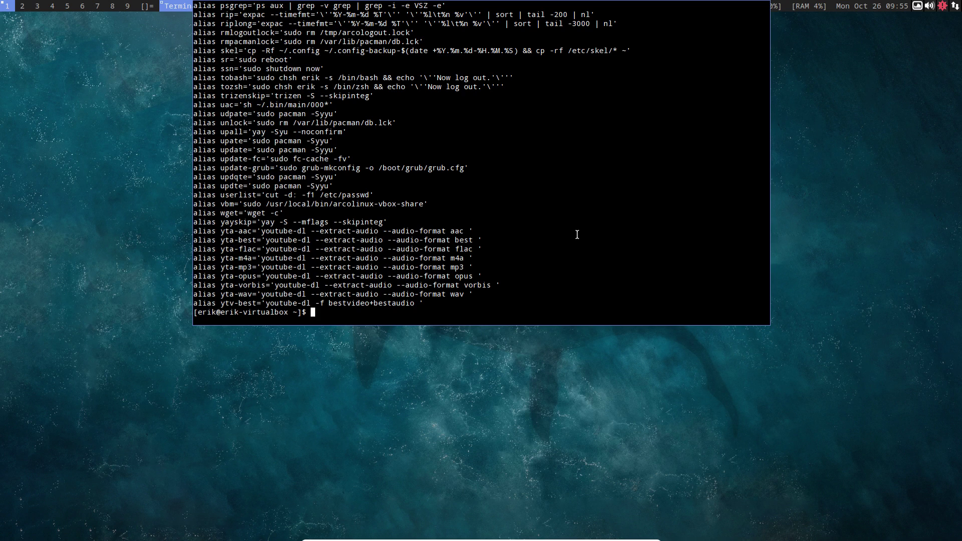
text(bupskel)
scroll(551, 173, up, 15)
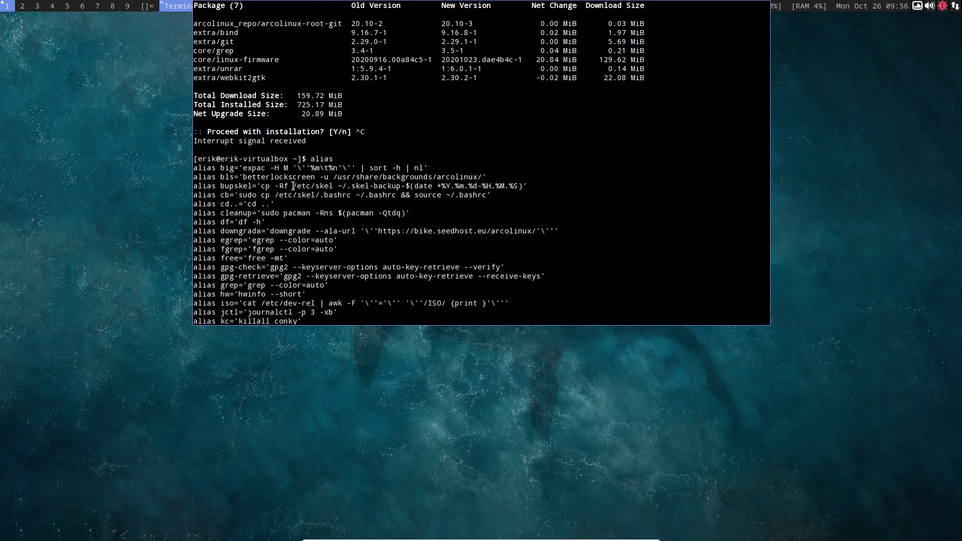
drag(293, 185, 438, 185)
click(364, 185)
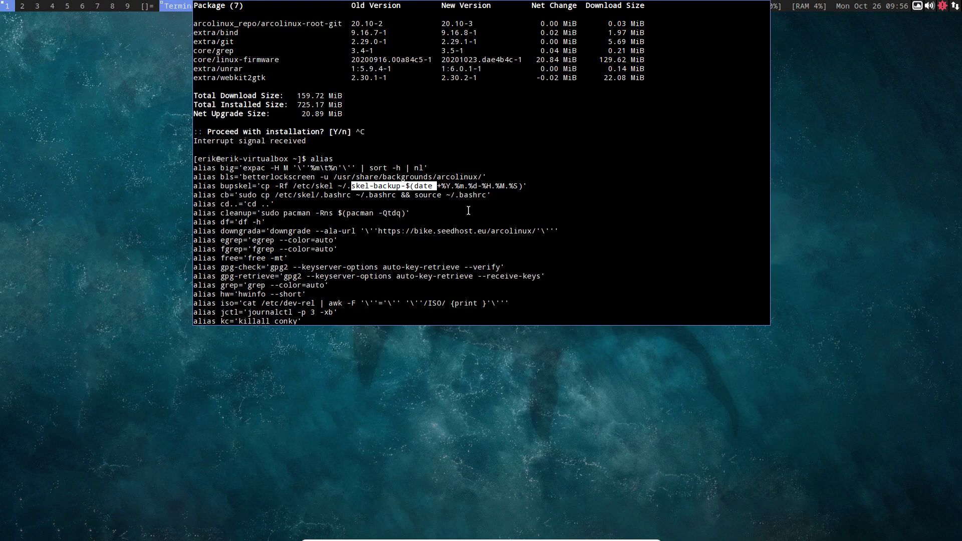
click(350, 186)
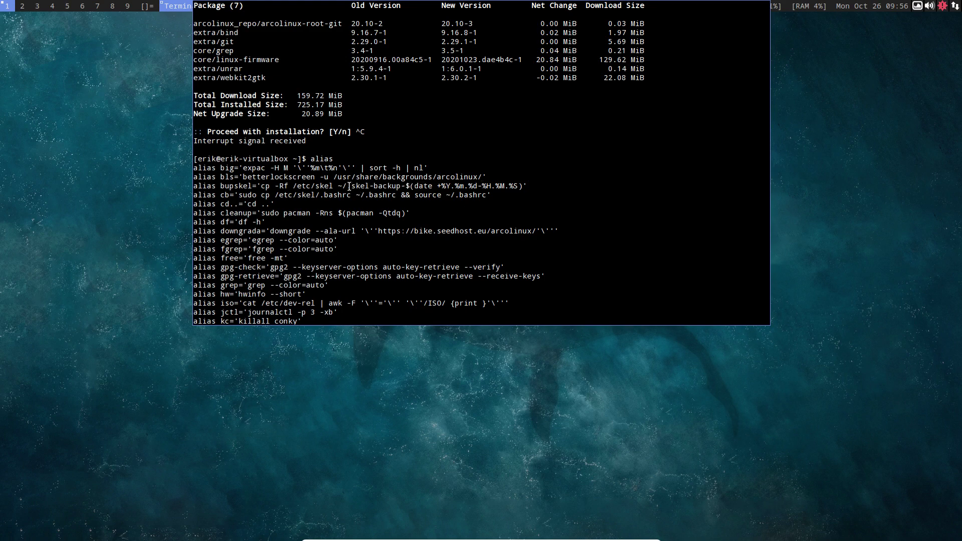
scroll(346, 201, down, 7)
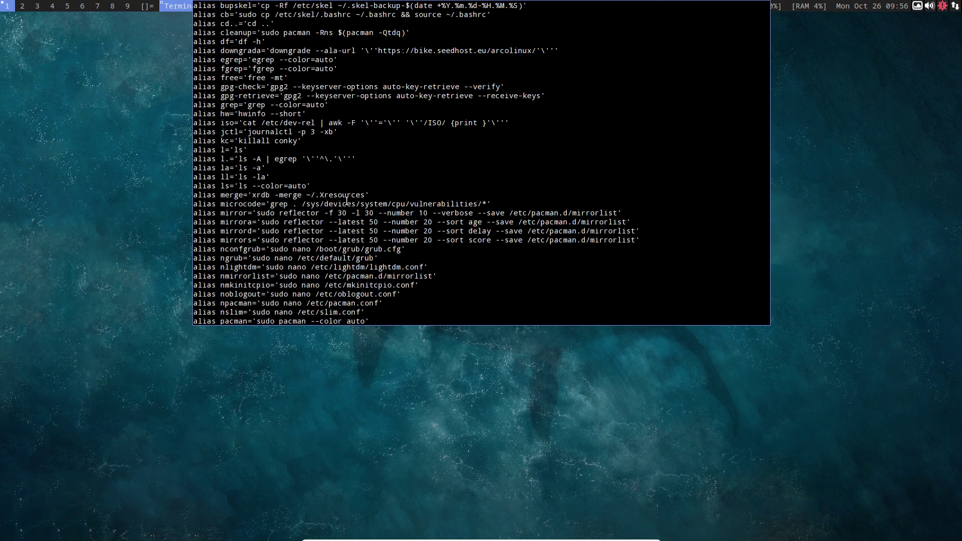
scroll(346, 201, down, 10)
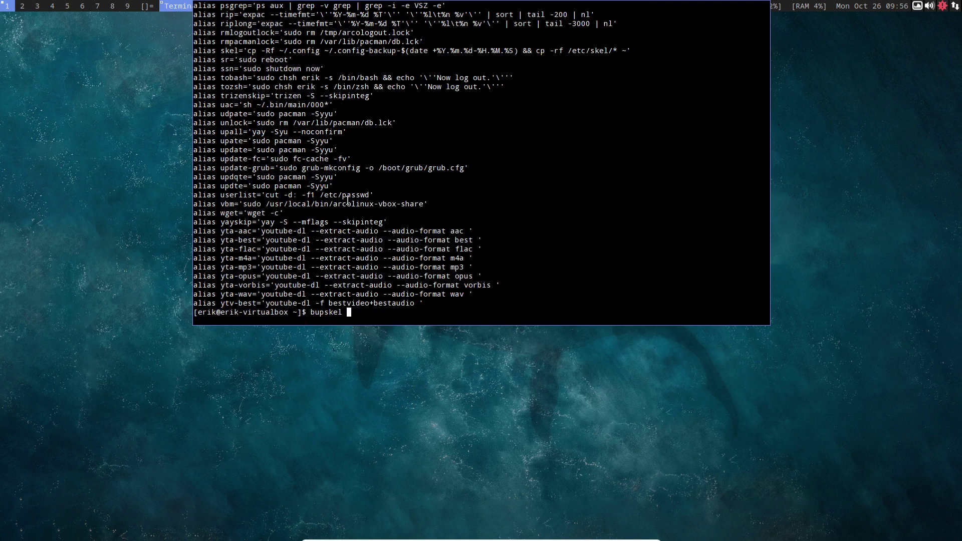
key(Return)
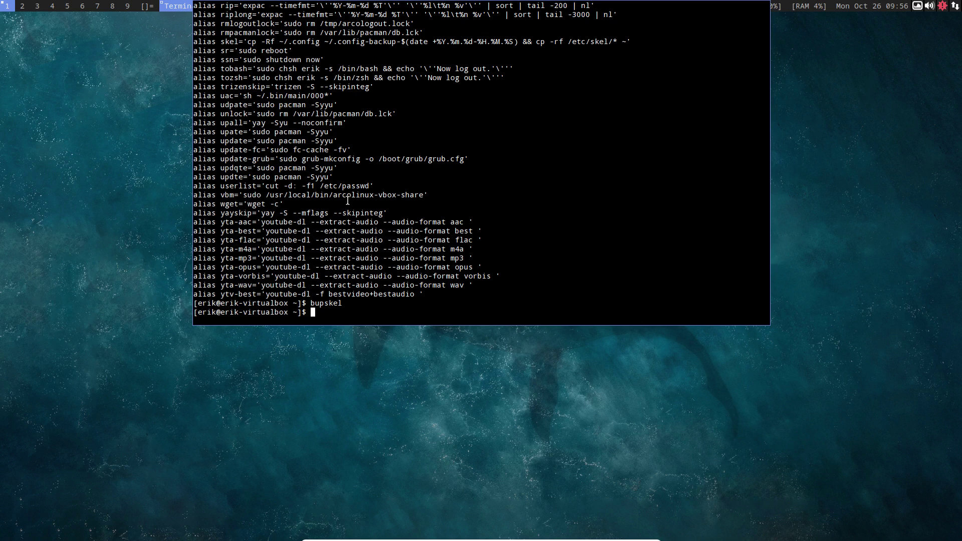
- Run update and accept the prompt to upgrade all seven packages
text(update)
key(Return)
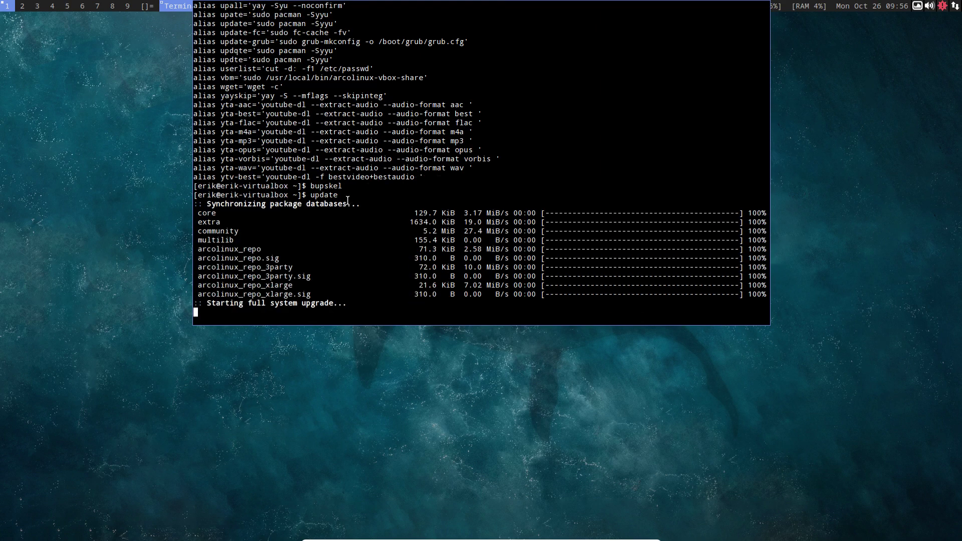
key(Return)
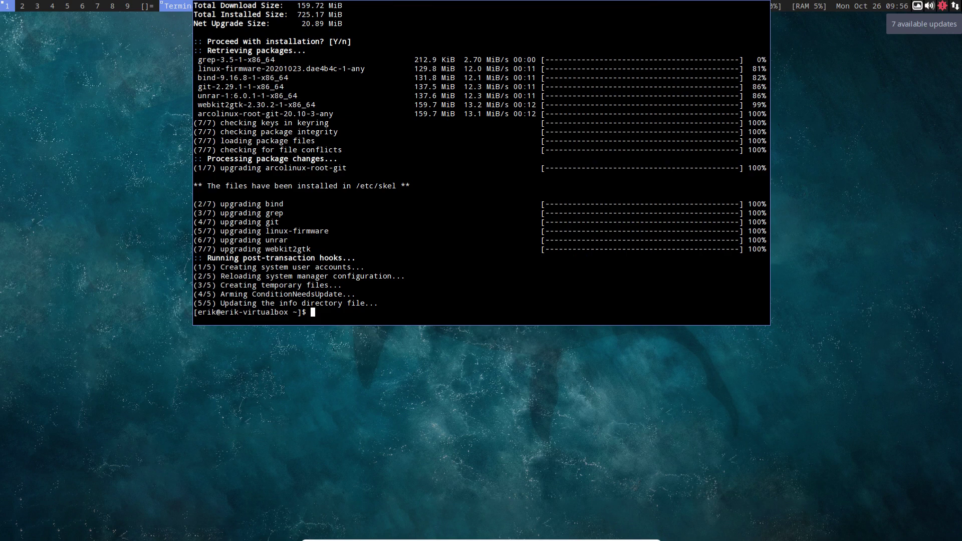
- Close the finished terminal, open Thunar at home beside a new terminal, and show hidden files
key(super+q)
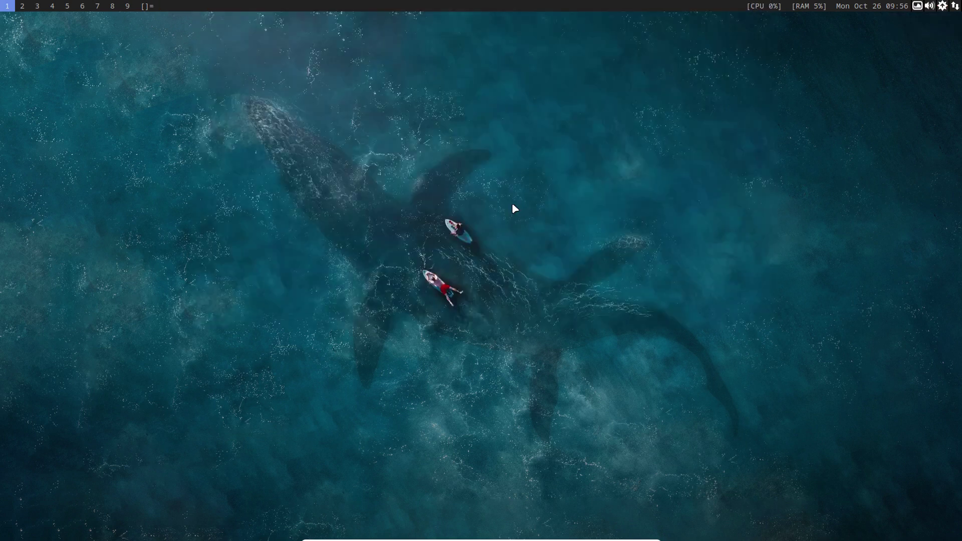
key(super+shift+Return)
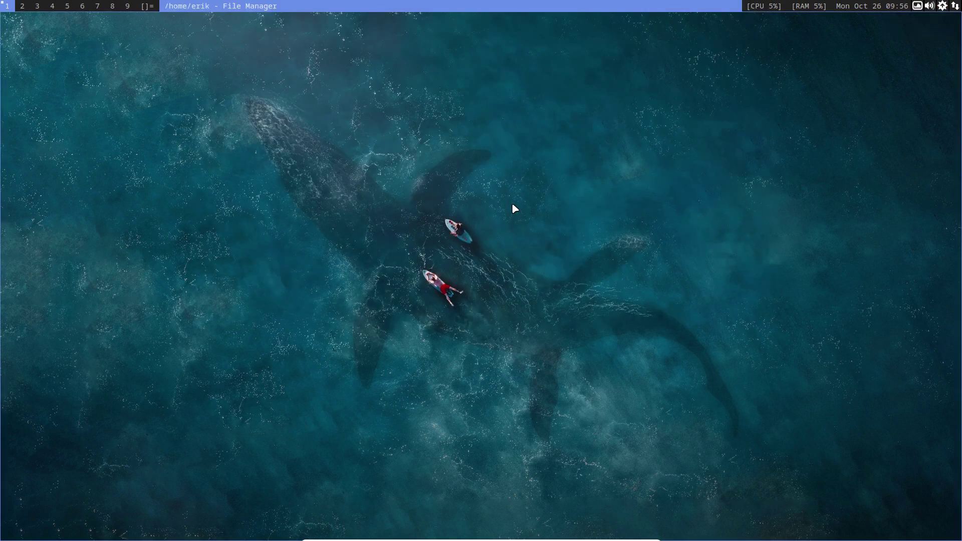
key(super+Return)
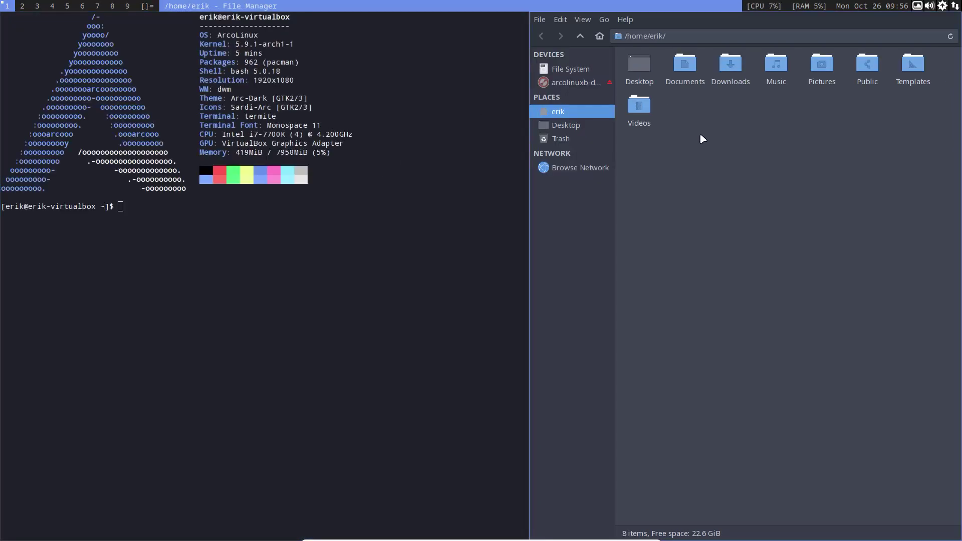
key(ctrl+h)
click(651, 113)
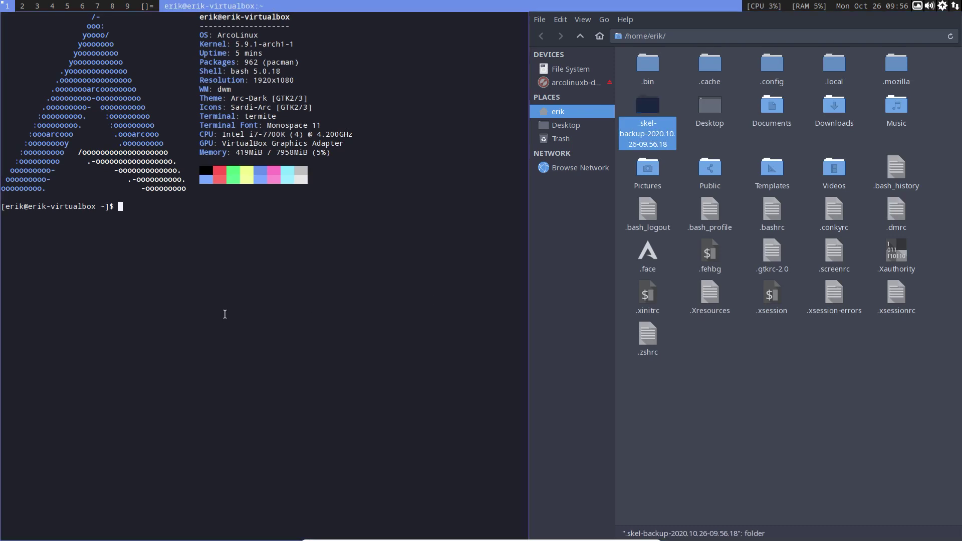
- Run bupskel again to create a second .skel-backup folder
text(sudo pacman -S meld)
key(ctrl+u)
text(bupskel)
key(Return)
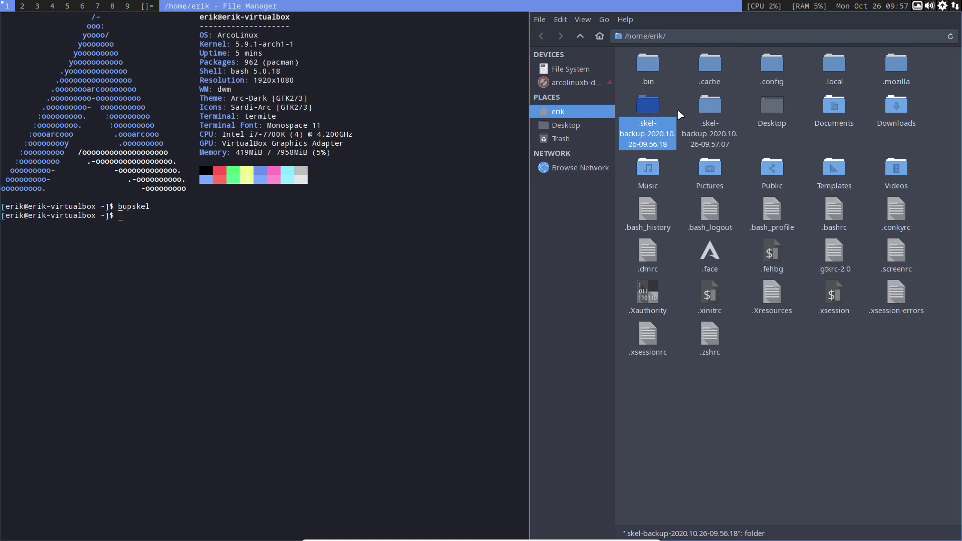
- Select both .skel-backup folders in Thunar and bring up their context menu
click(697, 113)
drag(630, 109, 709, 103)
right_click(711, 106)
- Compare the two skel backups in Meld, hide identical files, and open the .bashrc diff
click(734, 299)
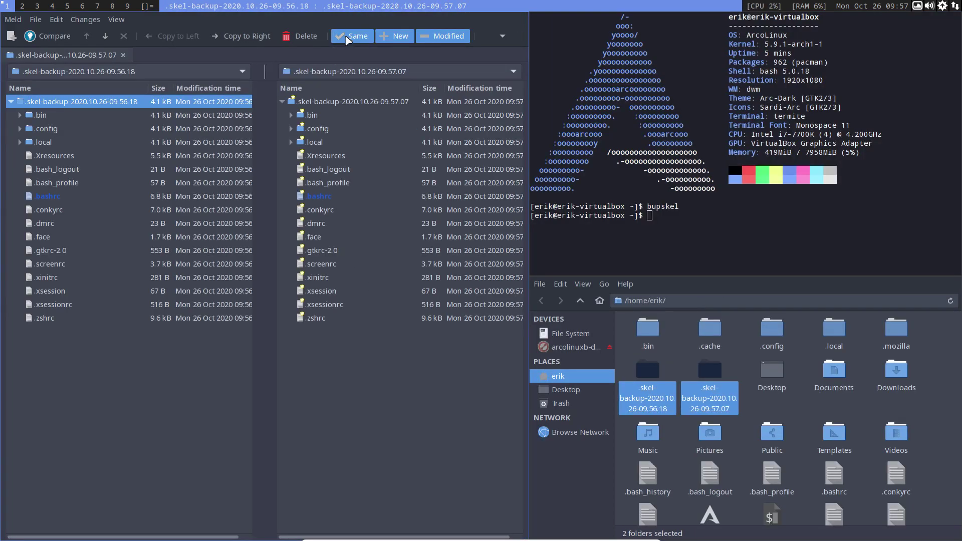
click(347, 37)
click(50, 119)
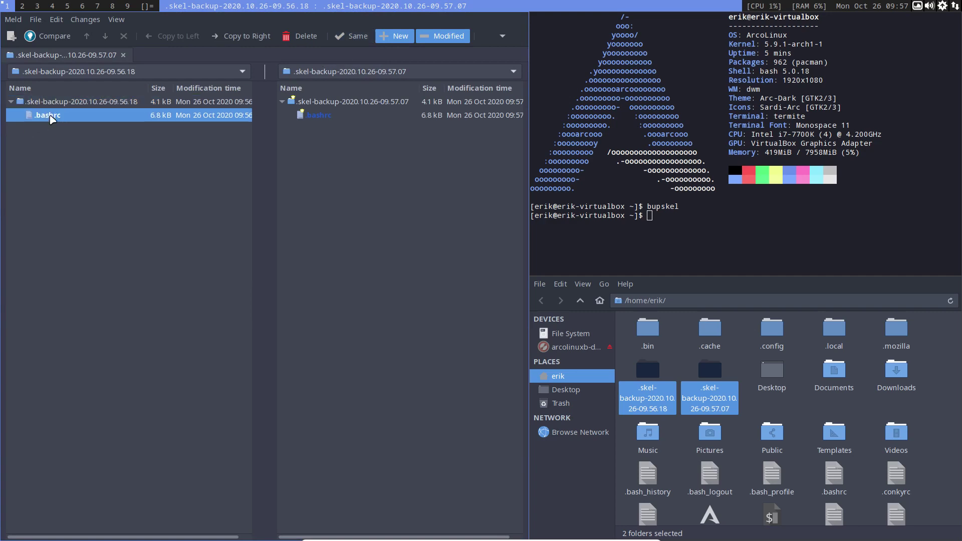
double_click(50, 116)
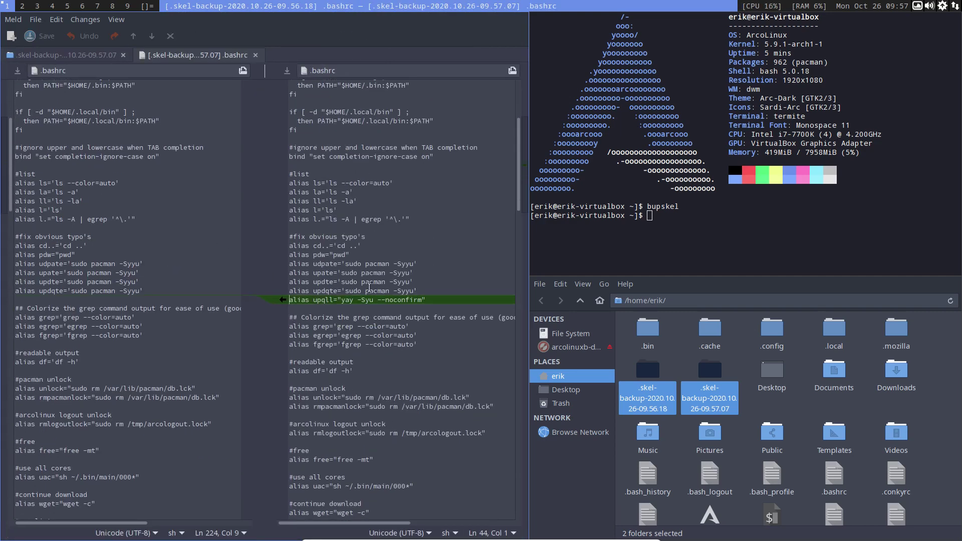
- Scroll to the added alias line in .bashrc and select the word upqll
scroll(386, 292, down, 15)
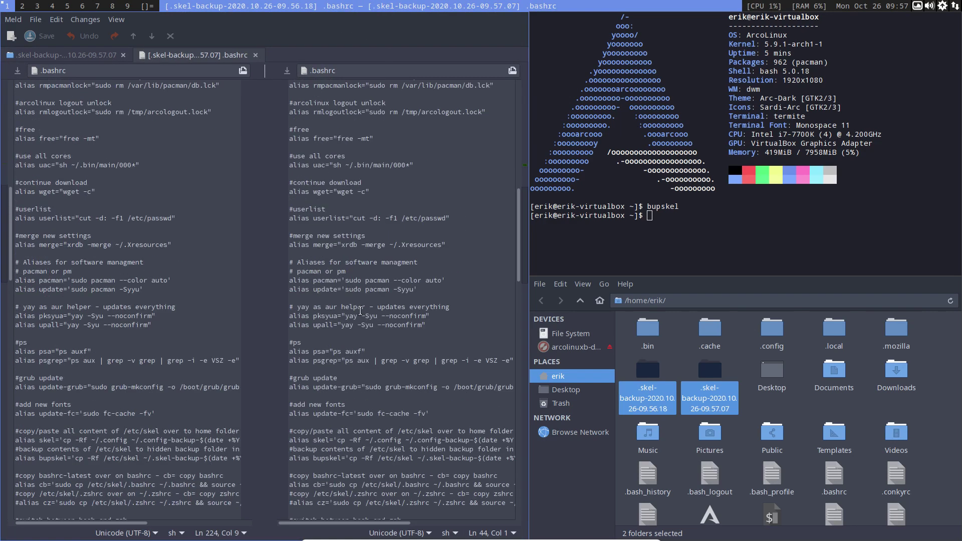
scroll(360, 311, down, 5)
scroll(360, 311, up, 20)
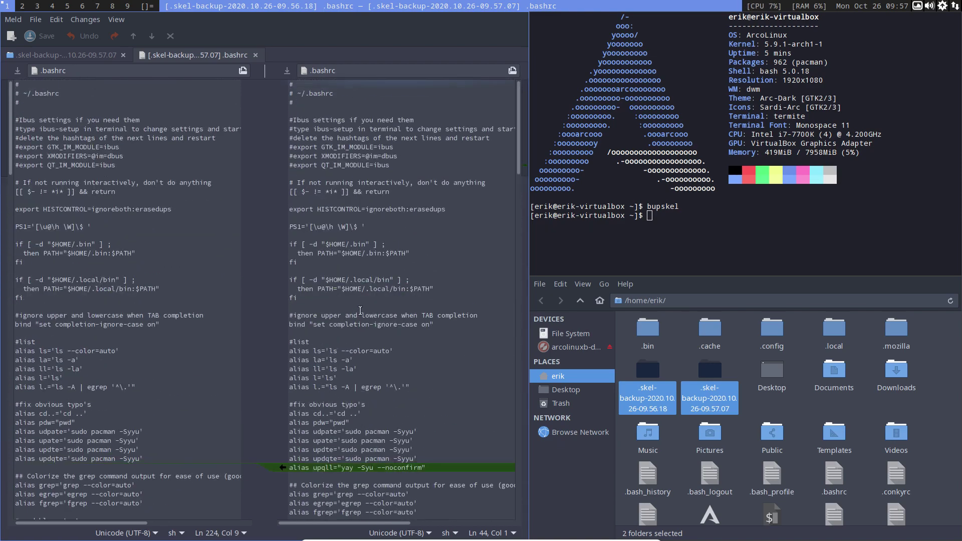
scroll(360, 311, down, 8)
scroll(361, 310, down, 1)
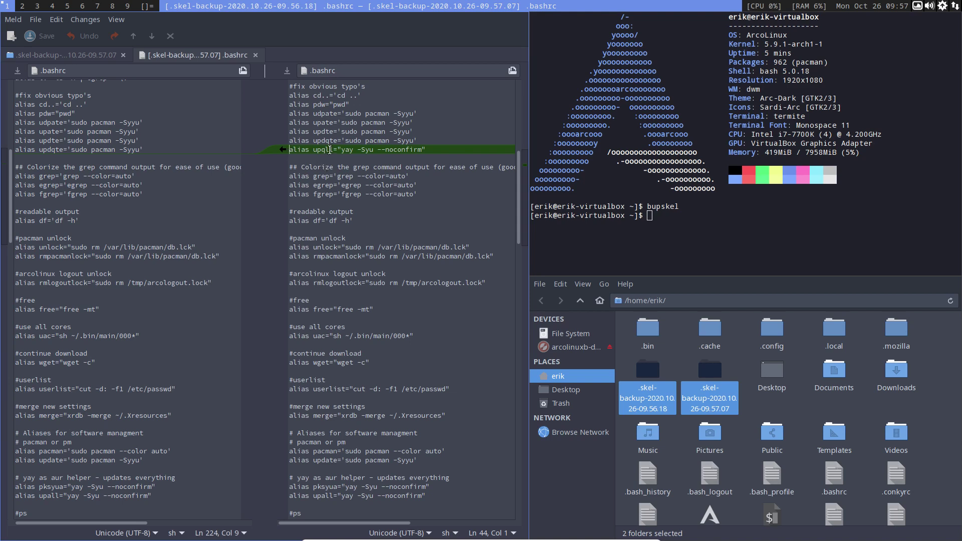
double_click(329, 150)
- Close Meld and the file manager, then reopen it and browse to ~/.config/arco-dwm
key(super+q)
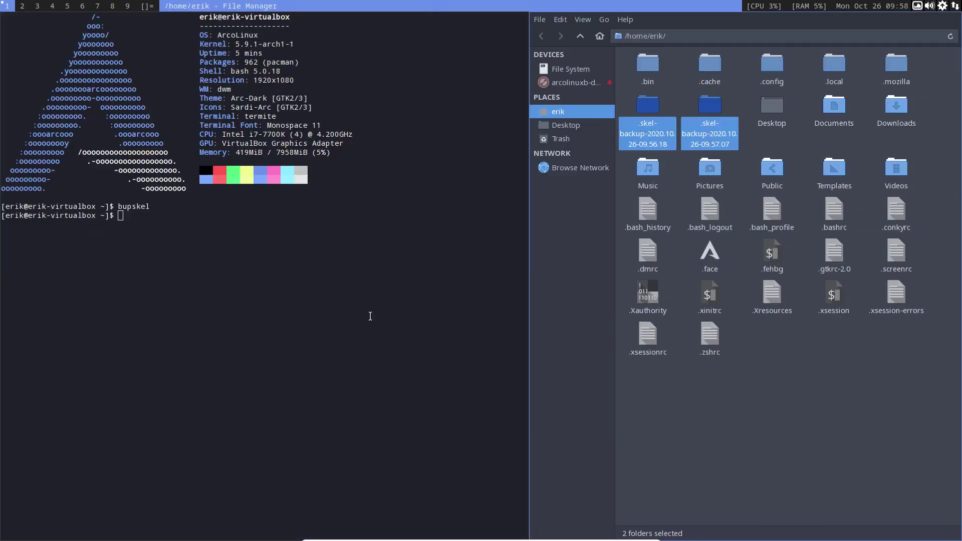
key(super+q)
key(super+q)
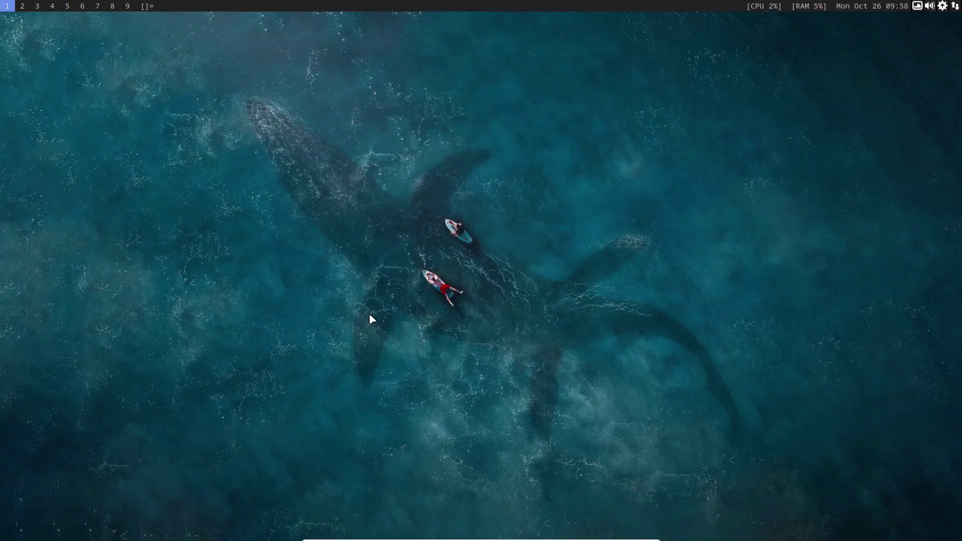
key(super+shift+Return)
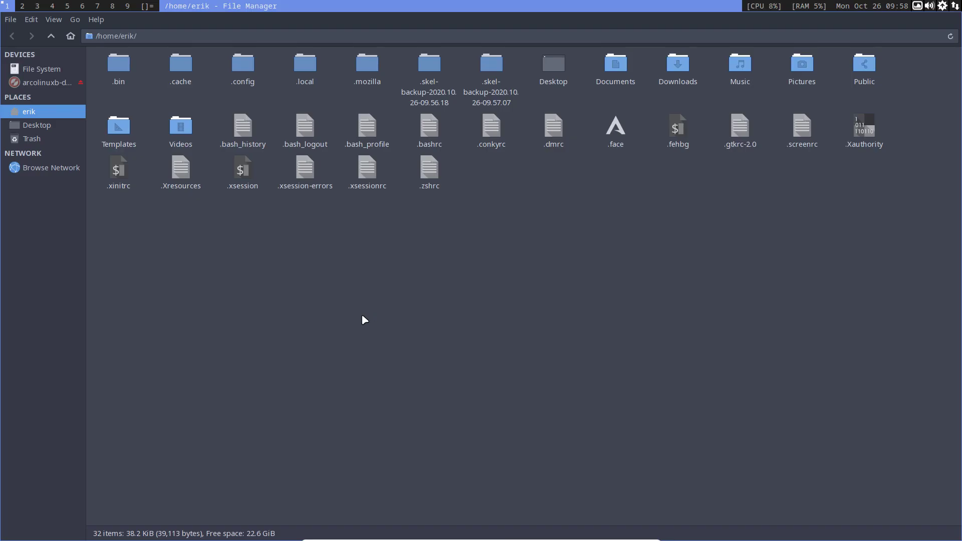
double_click(245, 70)
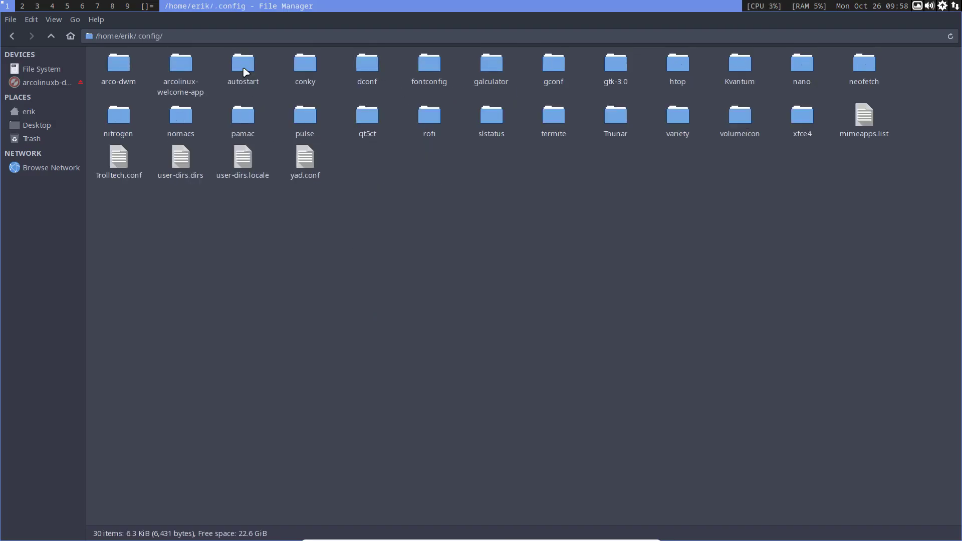
double_click(120, 68)
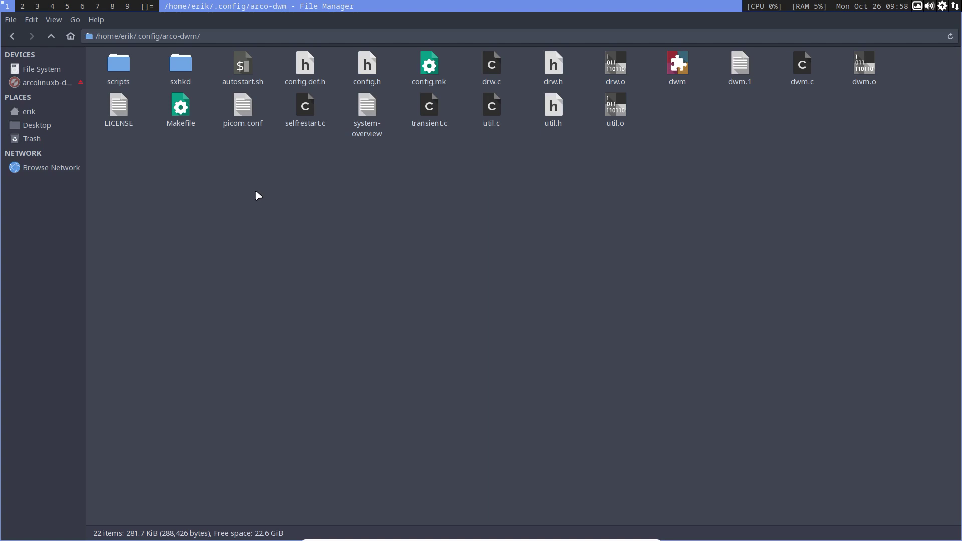
- Browse from File System to /etc/skel/.config/arco-dwm, then return to the home folder
click(42, 71)
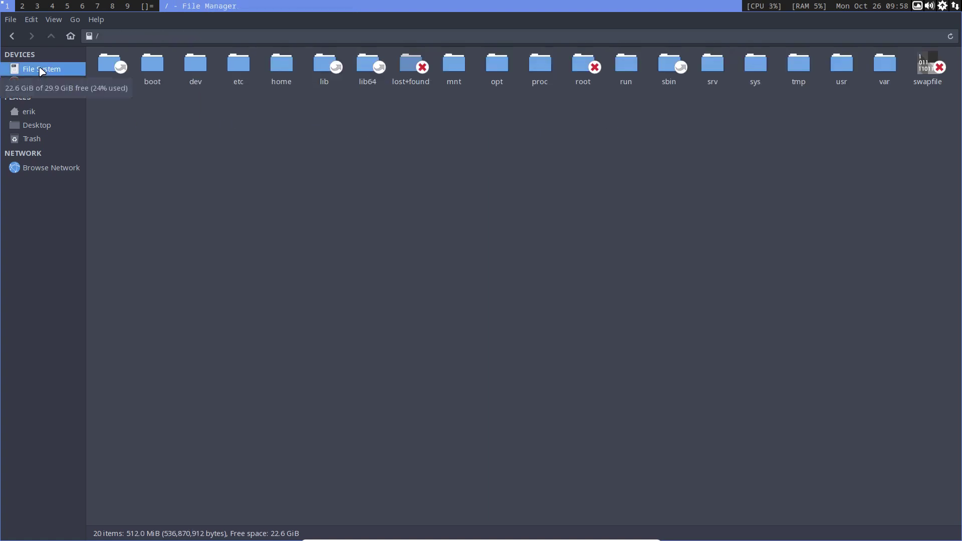
double_click(234, 59)
text(skel)
double_click(241, 303)
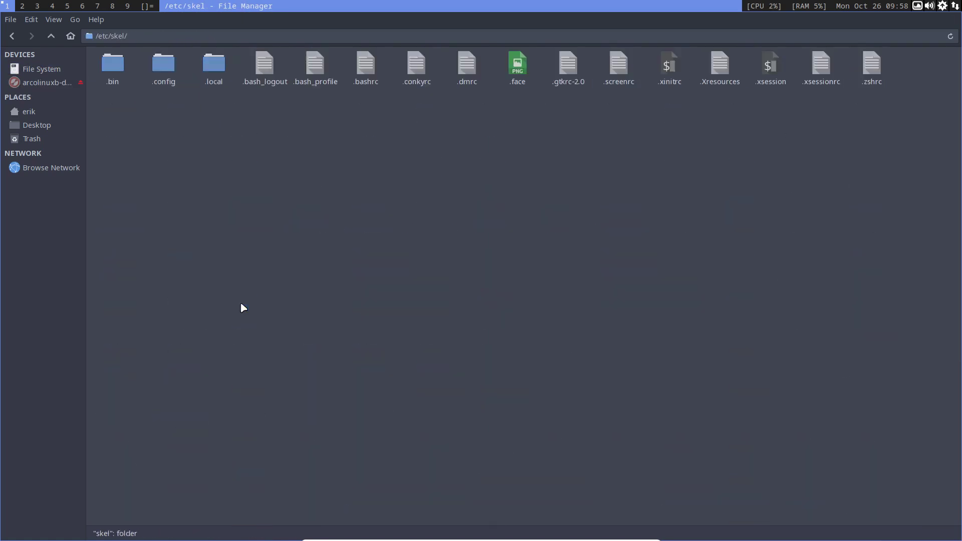
double_click(161, 73)
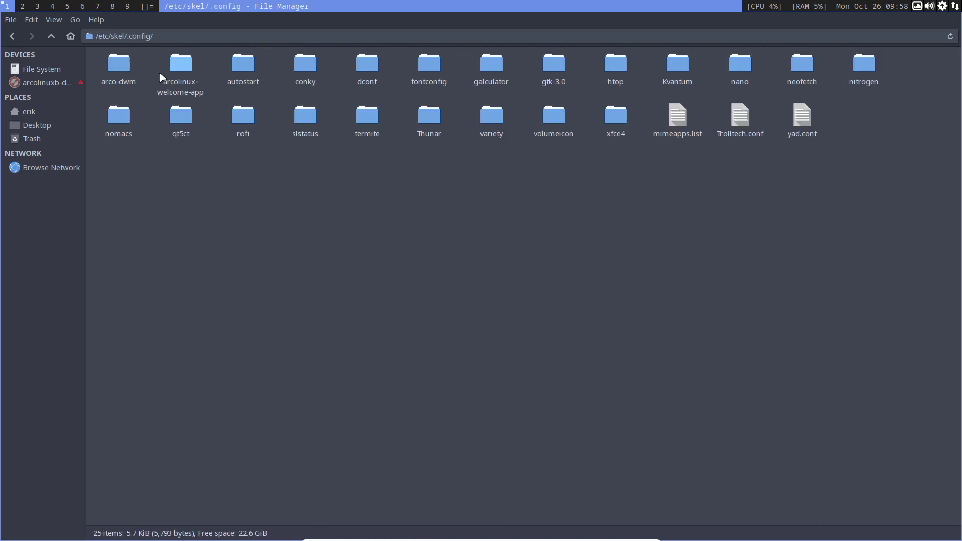
double_click(116, 65)
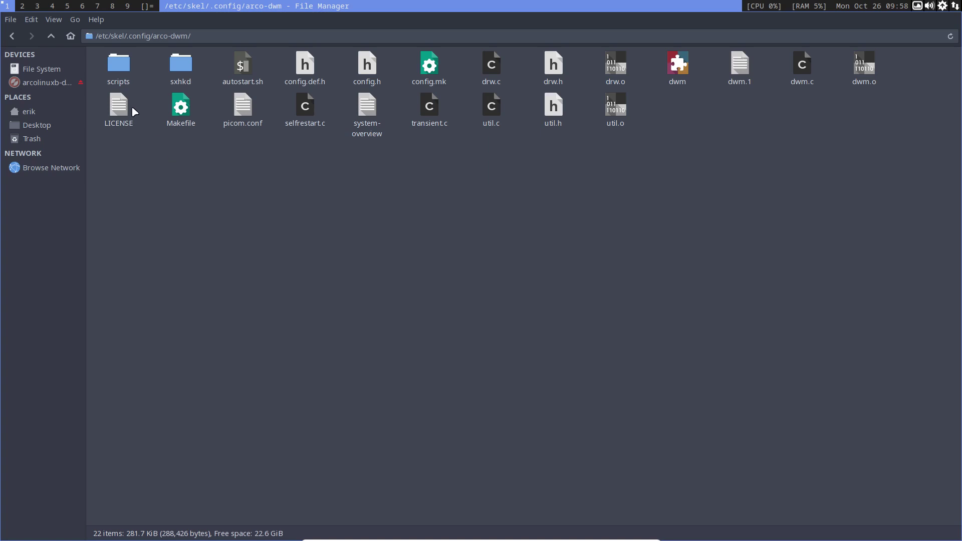
click(28, 111)
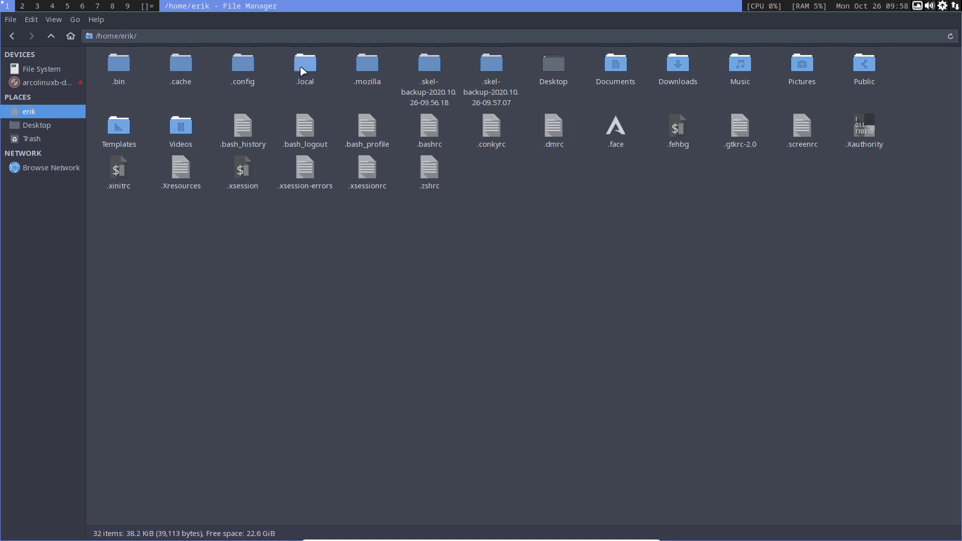
- Open the home folder's .config, then its arco-dwm folder
click(240, 68)
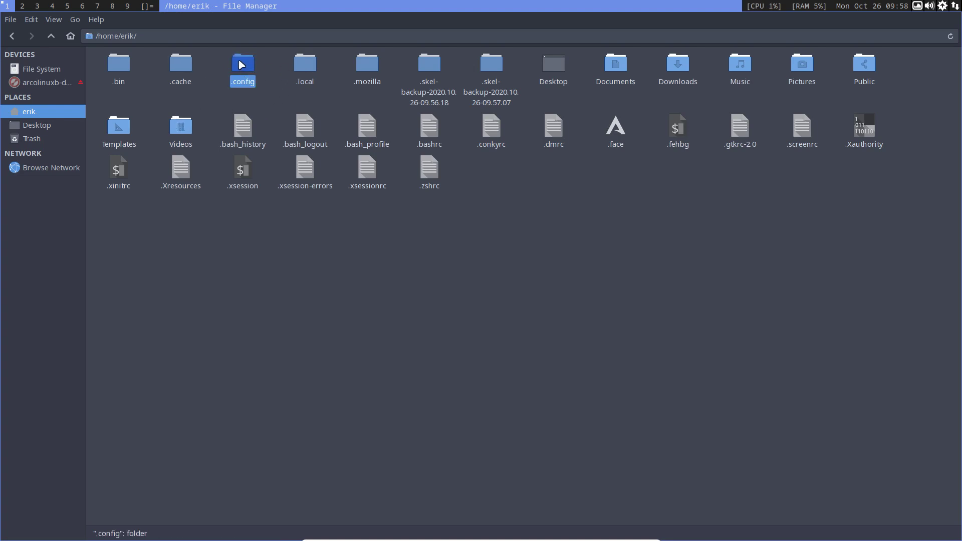
double_click(242, 65)
click(119, 61)
double_click(120, 61)
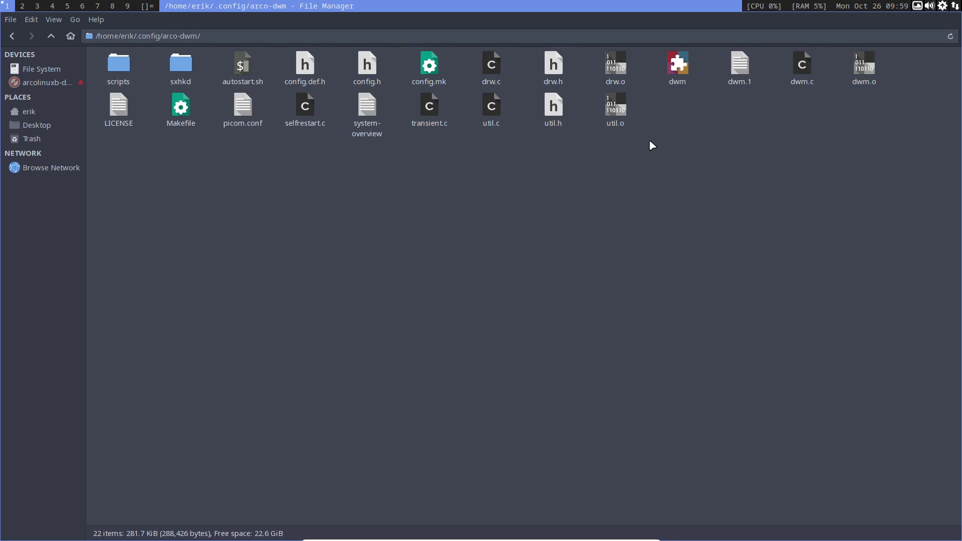
- Open a terminal in arco-dwm and run sudo make clean install to rebuild dwm
right_click(385, 221)
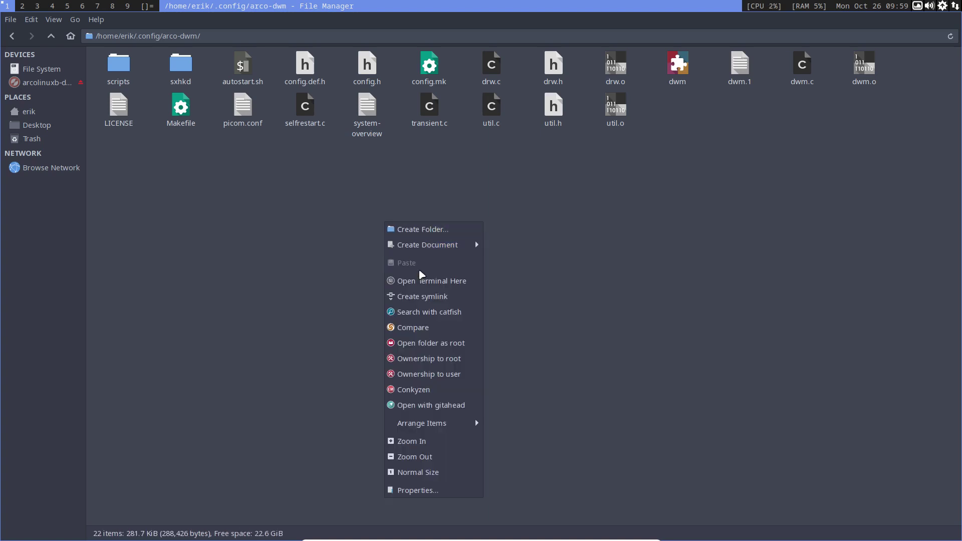
click(429, 281)
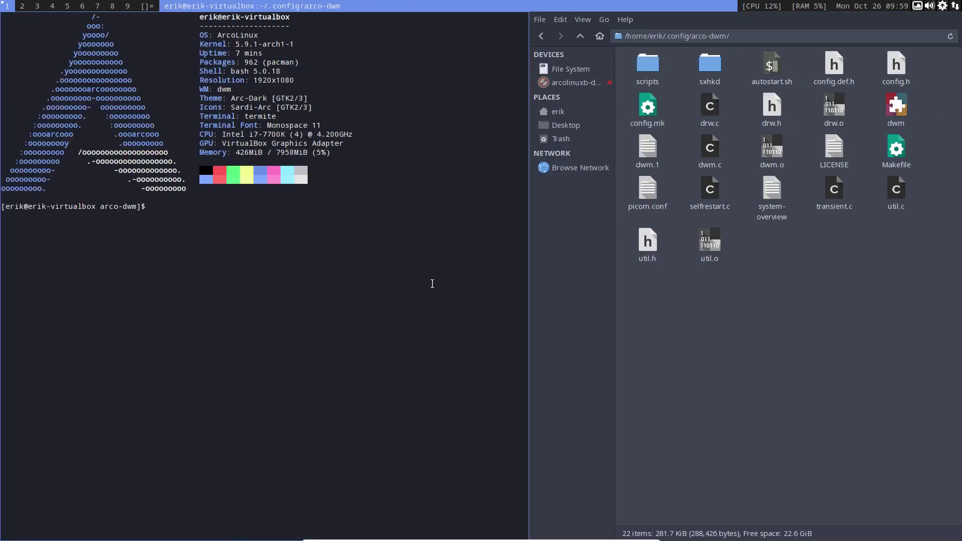
text(sudo mak)
text(e i)
text(lean install)
key(Return)
key(Return)
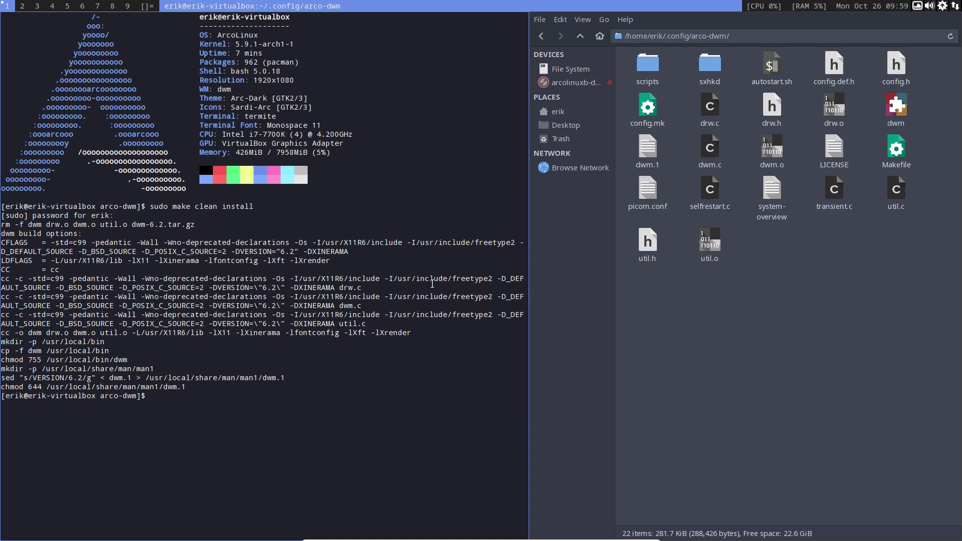
click(895, 66)
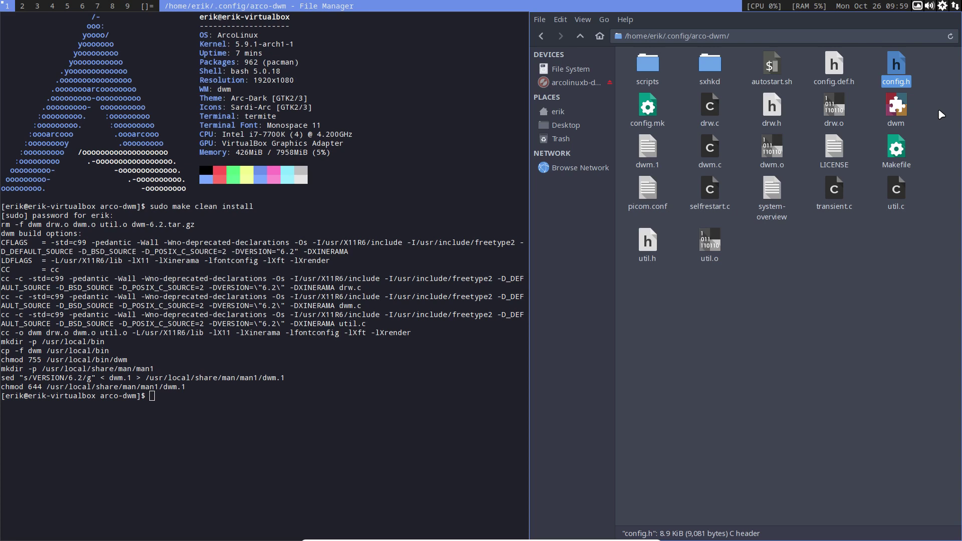
right_click(895, 66)
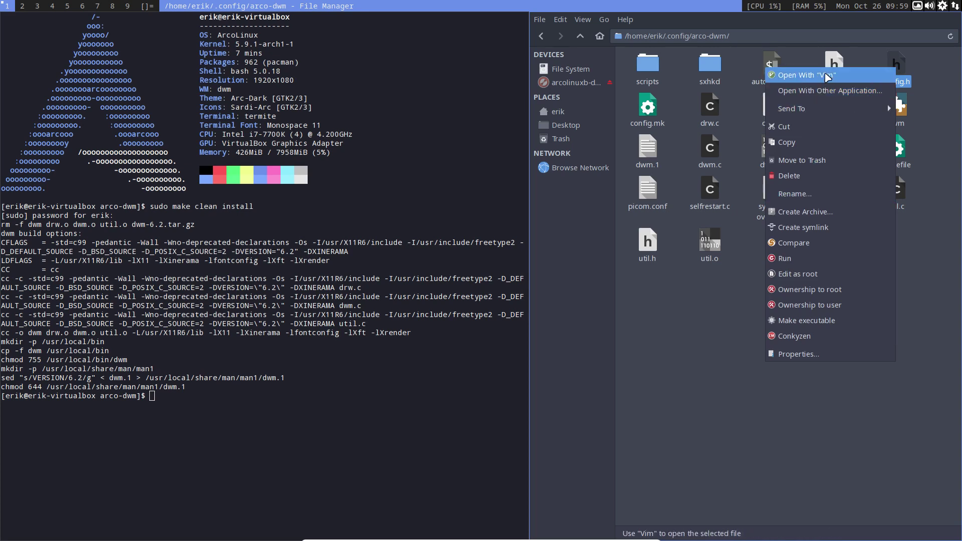
click(270, 382)
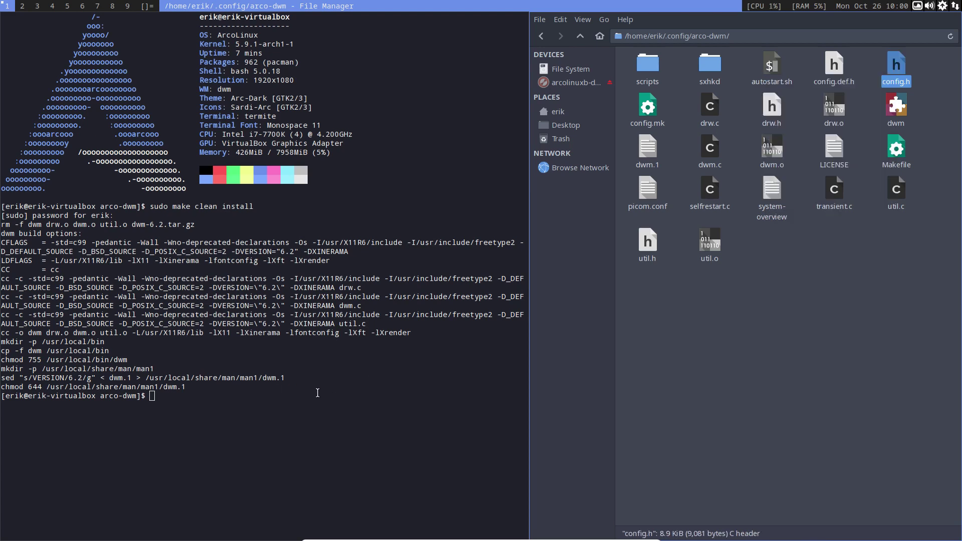